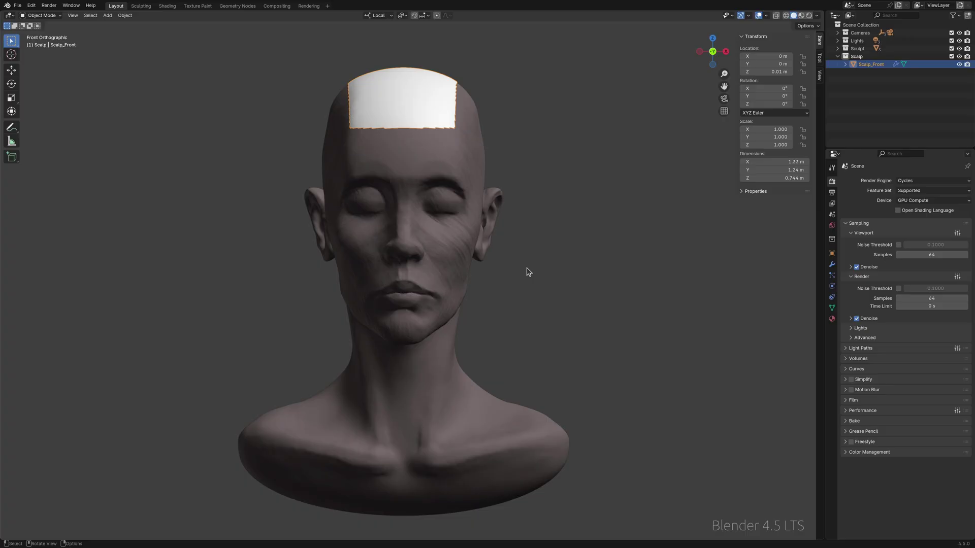
- Add a Geometry Nodes modifier to the scalp with a new group 'Hair Generator', opened in the Geometry Nodes workspace
{"action": "left_click", "coordinate": [832, 264]}
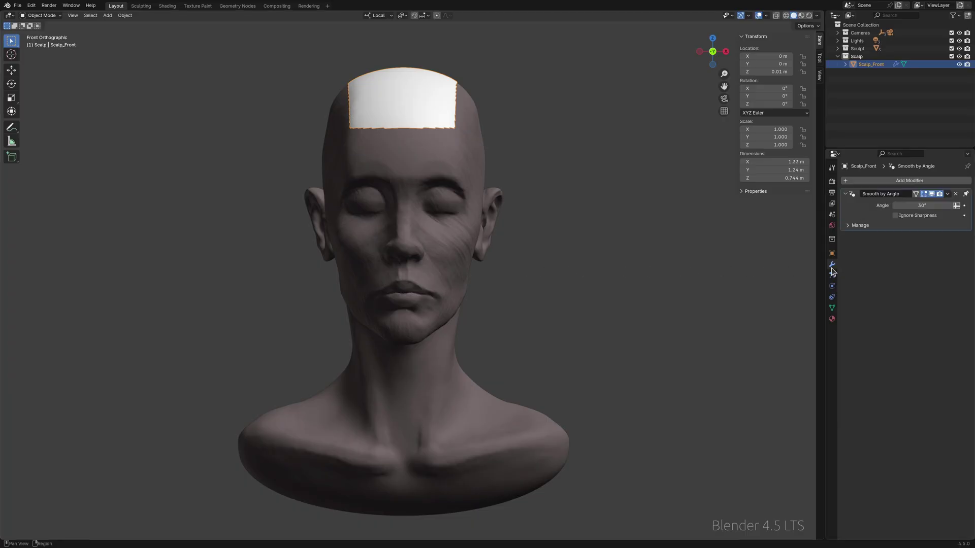
{"action": "left_click", "coordinate": [930, 184]}
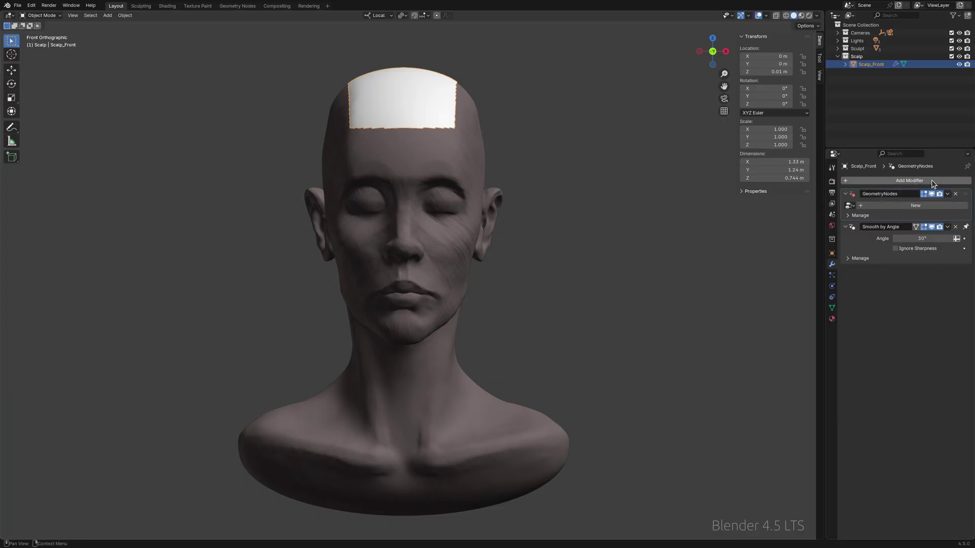
{"action": "double_click", "coordinate": [932, 209]}
{"action": "key", "text": "BackSpace"}
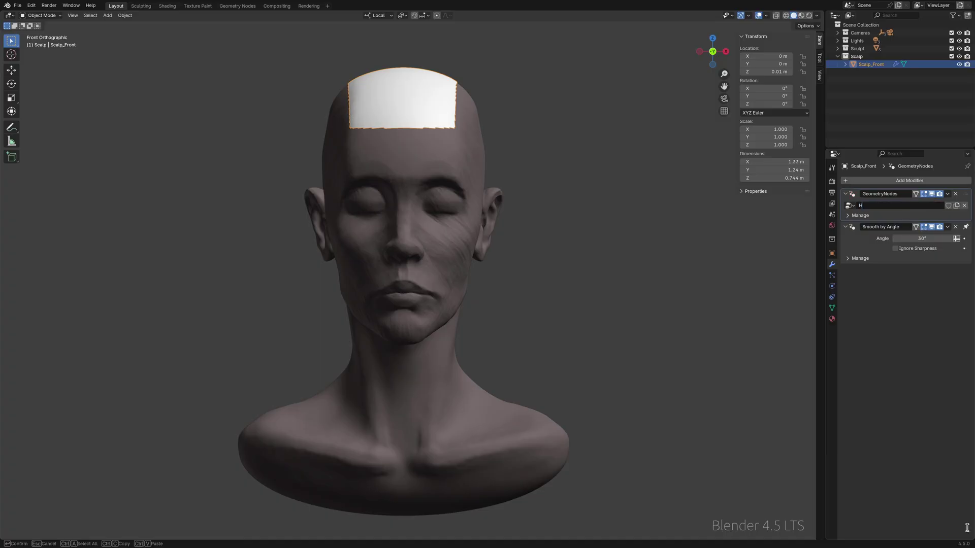
{"action": "type", "text": "Hair Generator"}
{"action": "key", "text": "Return"}
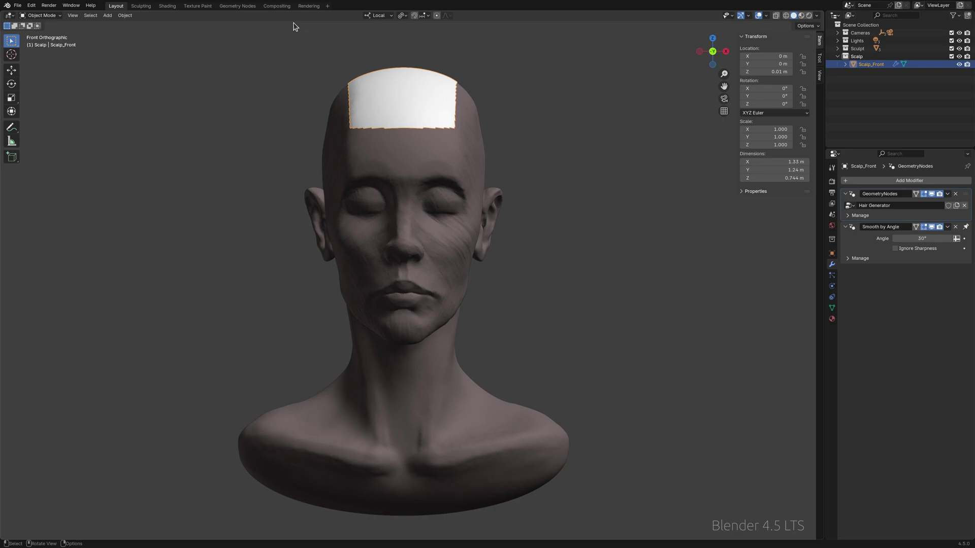
{"action": "left_click", "coordinate": [237, 6]}
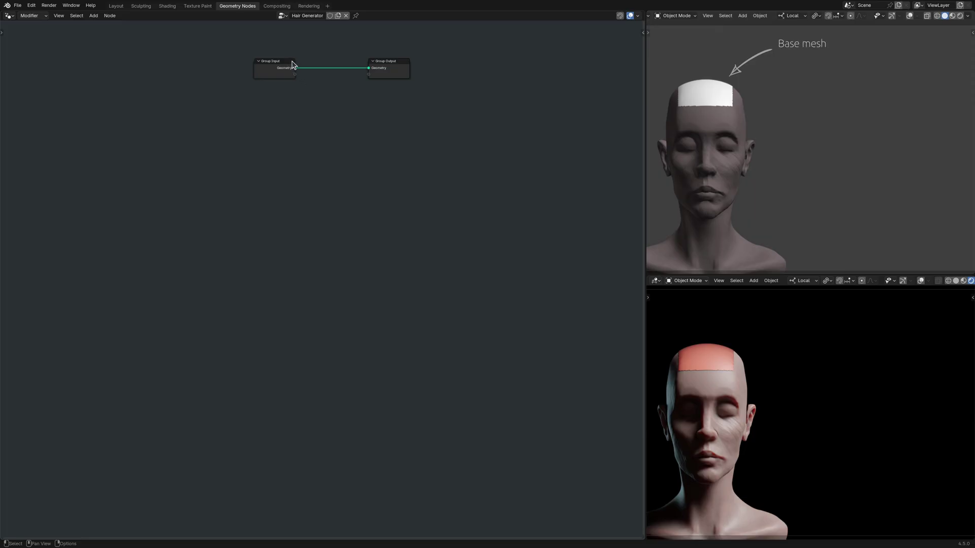
- Move Group Input to the left and add a Distribute Points on Faces node
{"action": "left_click_drag", "start_coordinate": [292, 62], "coordinate": [76, 61]}
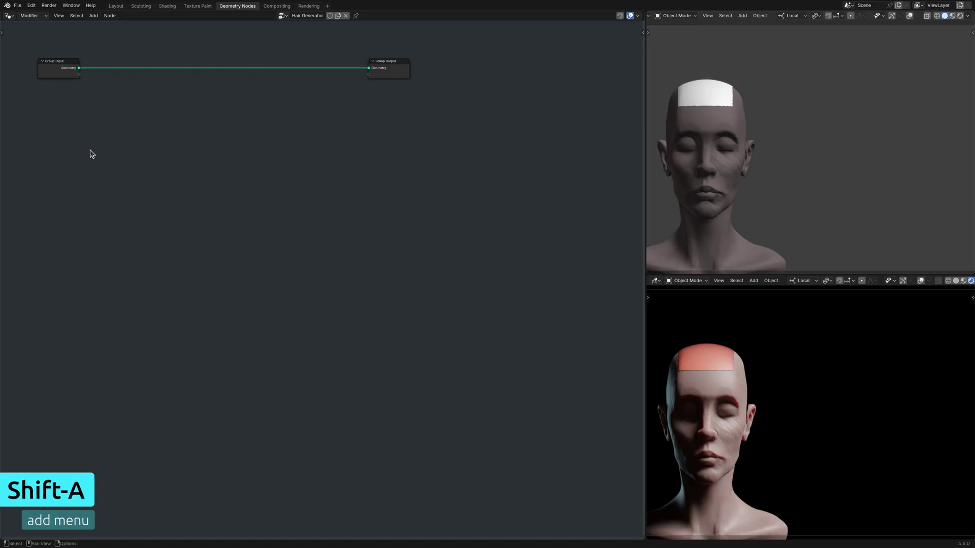
{"action": "key", "text": "shift+a"}
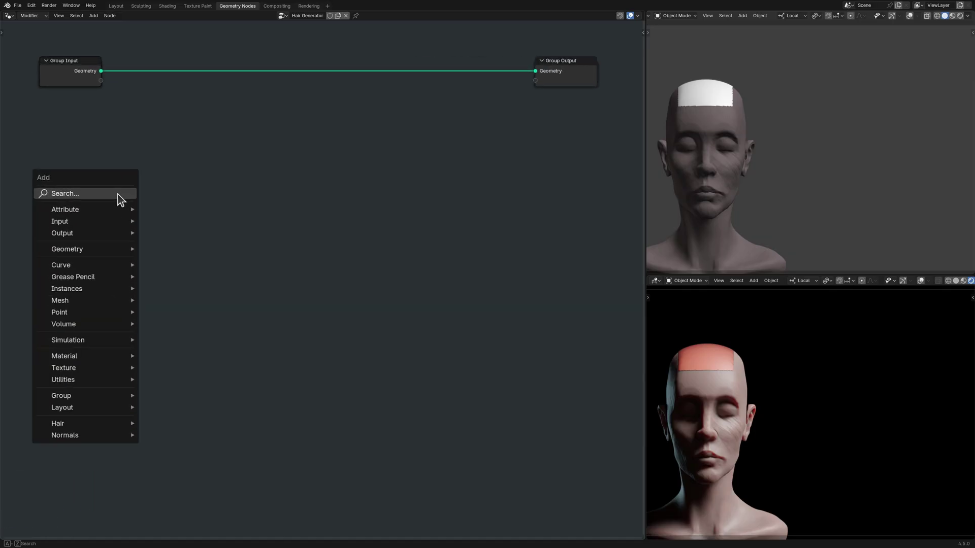
{"action": "left_click", "coordinate": [118, 194]}
{"action": "type", "text": "D"}
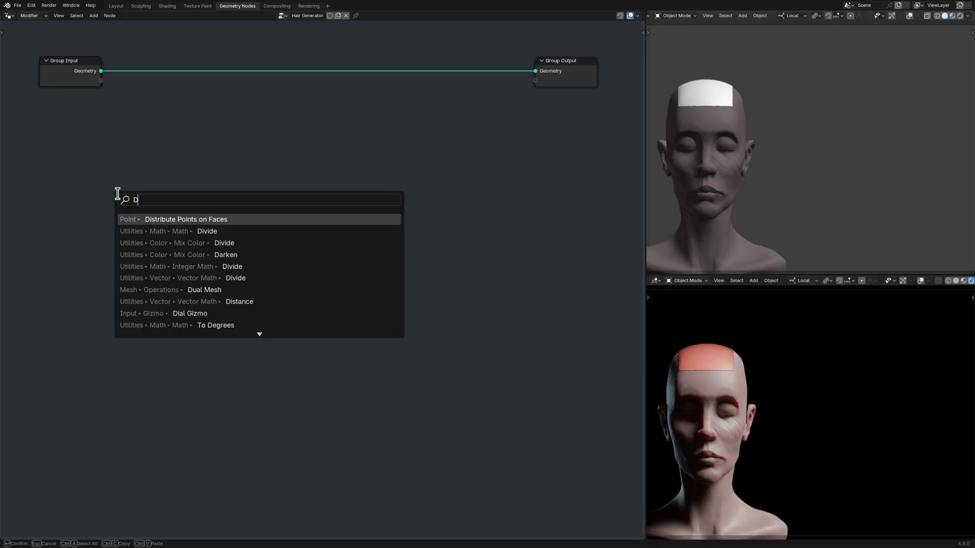
{"action": "type", "text": "istribute Points on Faces"}
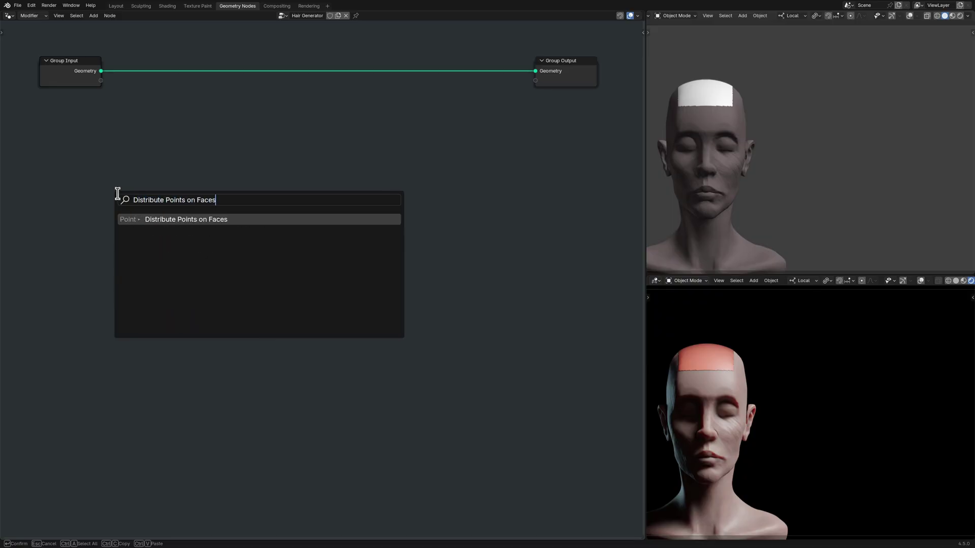
{"action": "key", "text": "Return"}
{"action": "left_click", "coordinate": [118, 194]}
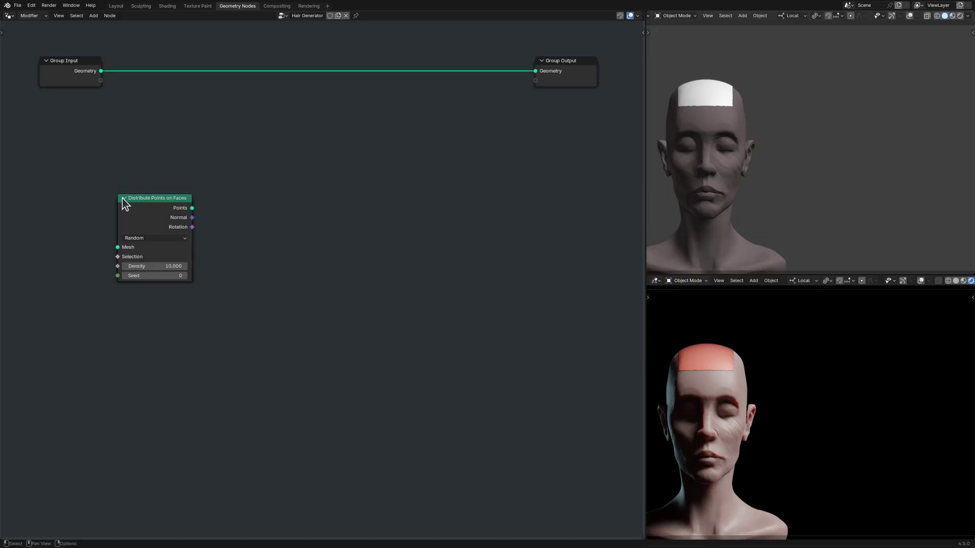
- Set the distribution to Poisson Disk with Distance Min 0.2 m and Density Max 10000
{"action": "left_click", "coordinate": [167, 239]}
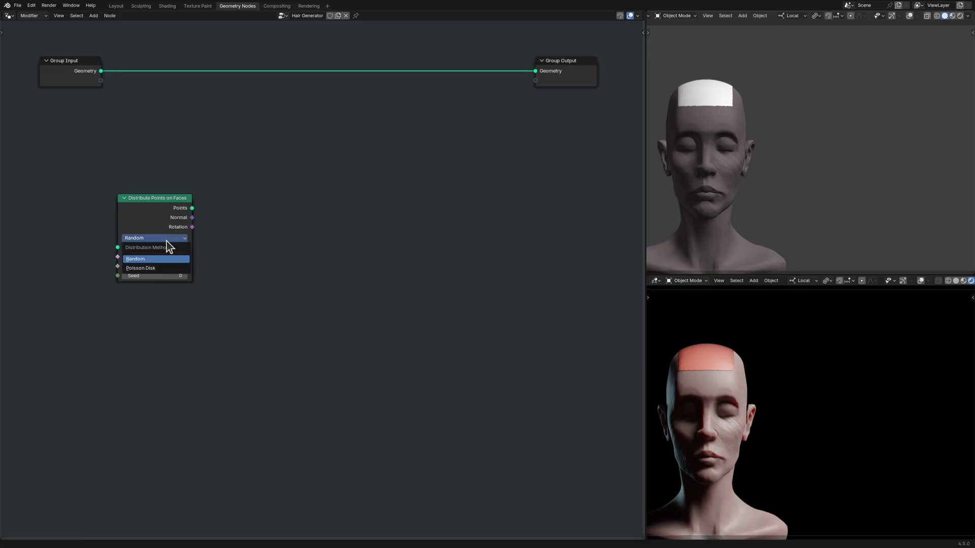
{"action": "left_click", "coordinate": [167, 268]}
{"action": "left_click", "coordinate": [167, 267]}
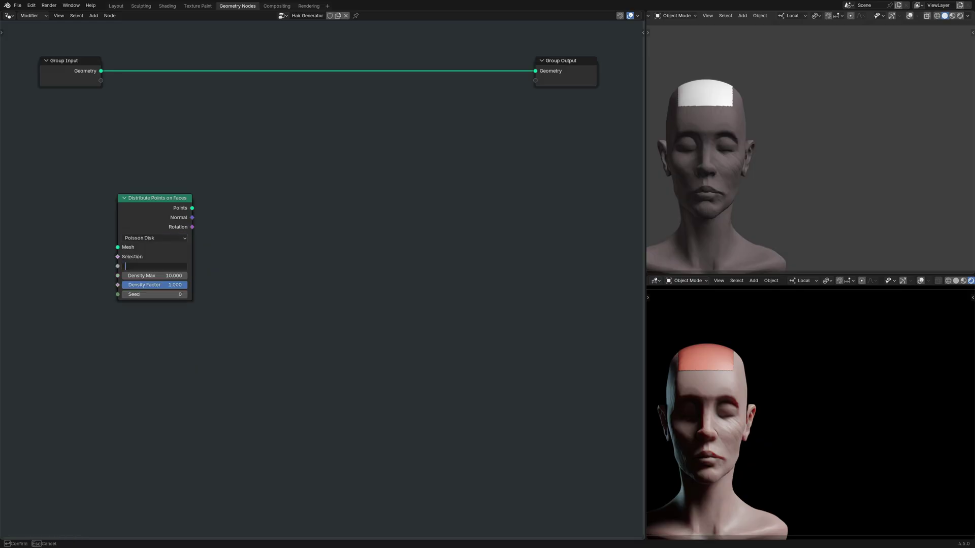
{"action": "type", "text": "0.2"}
{"action": "key", "text": "Tab"}
{"action": "type", "text": "10000"}
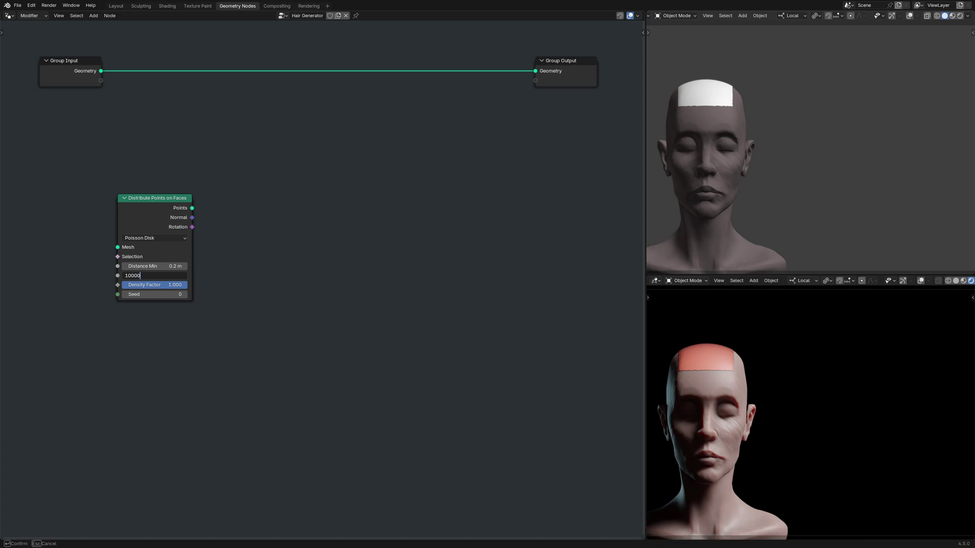
{"action": "key", "text": "Return"}
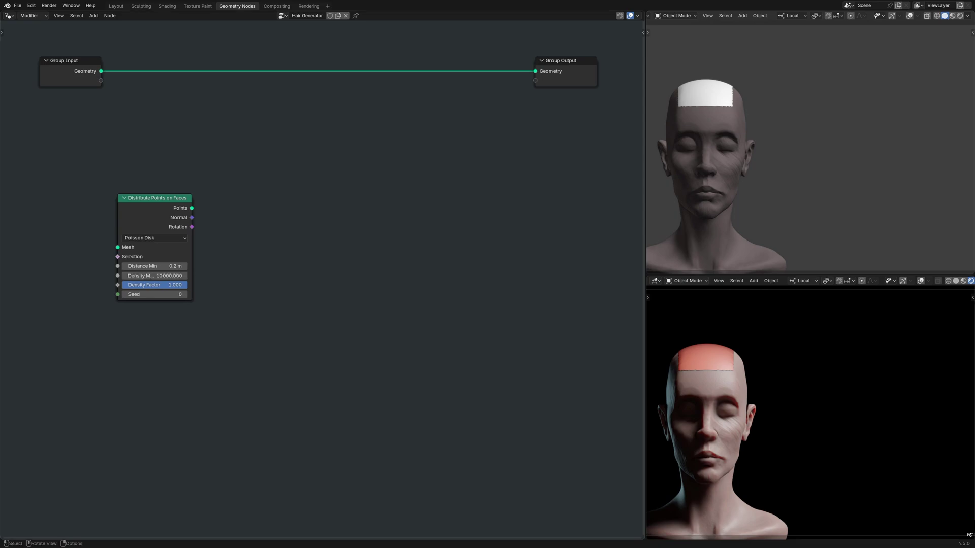
- Add an Align Rotation to Vector node beside the distribution node
{"action": "key", "text": "shift+a"}
{"action": "left_click", "coordinate": [211, 194]}
{"action": "type", "text": "A"}
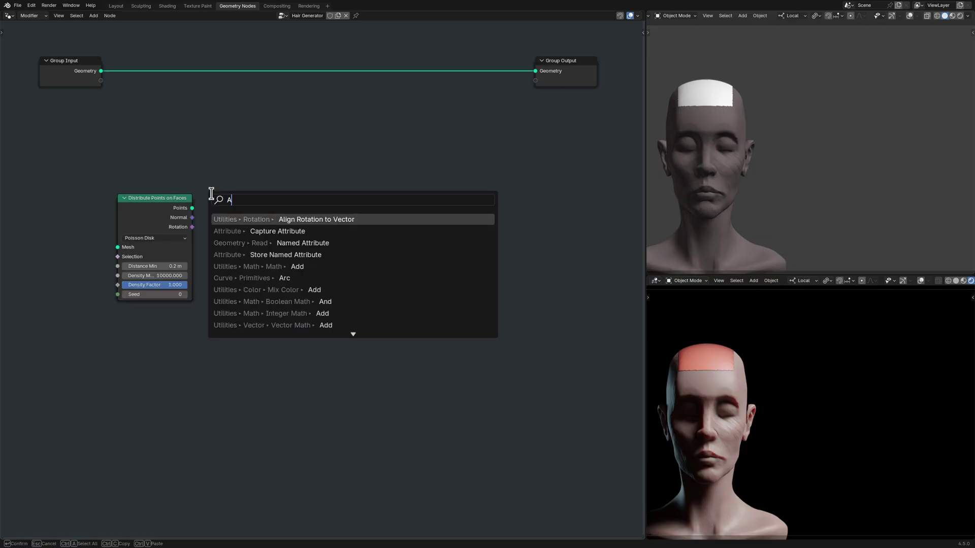
{"action": "type", "text": "lign Rotation to Vector"}
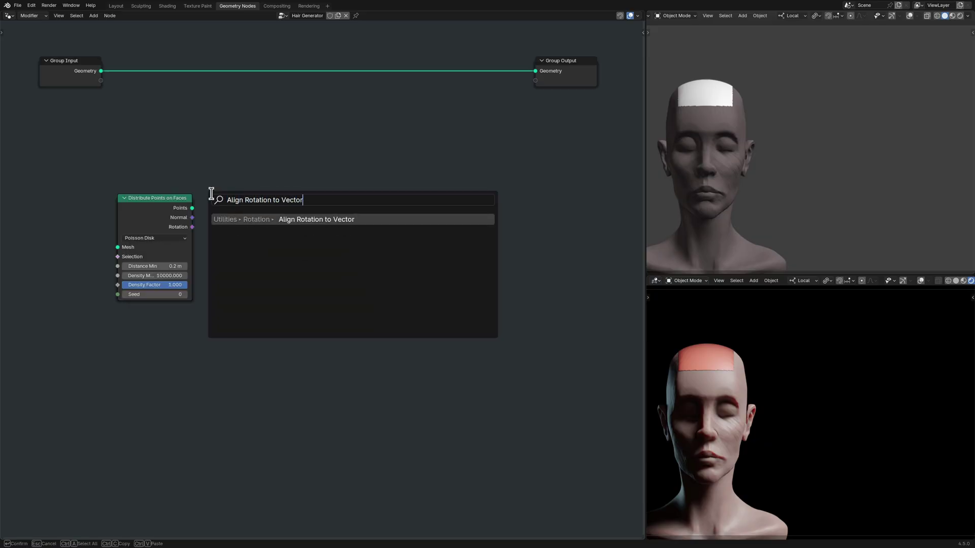
{"action": "key", "text": "Return"}
{"action": "left_click", "coordinate": [212, 194]}
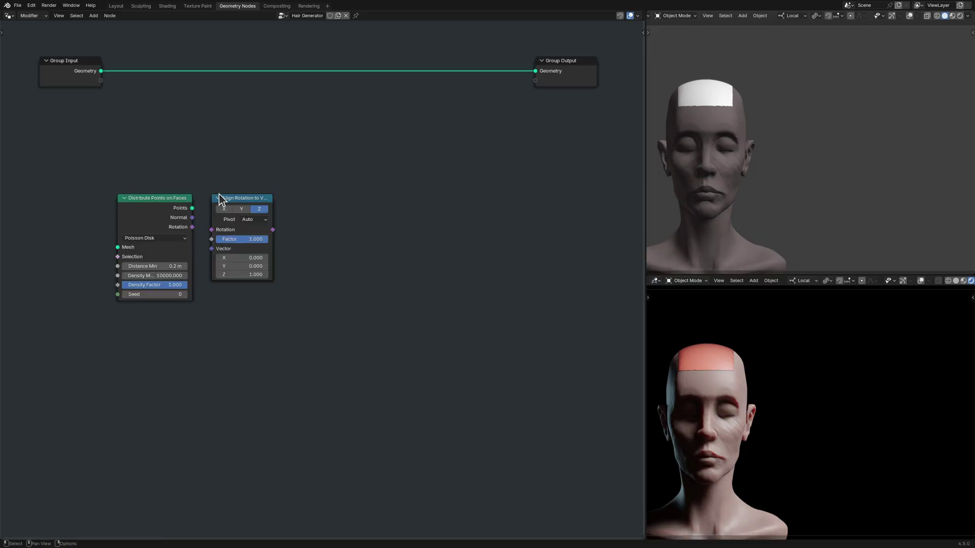
- Add Instance on Points and then Realize Instances nodes in a row after it
{"action": "key", "text": "shift+a"}
{"action": "left_click", "coordinate": [290, 194]}
{"action": "type", "text": "Instance on"}
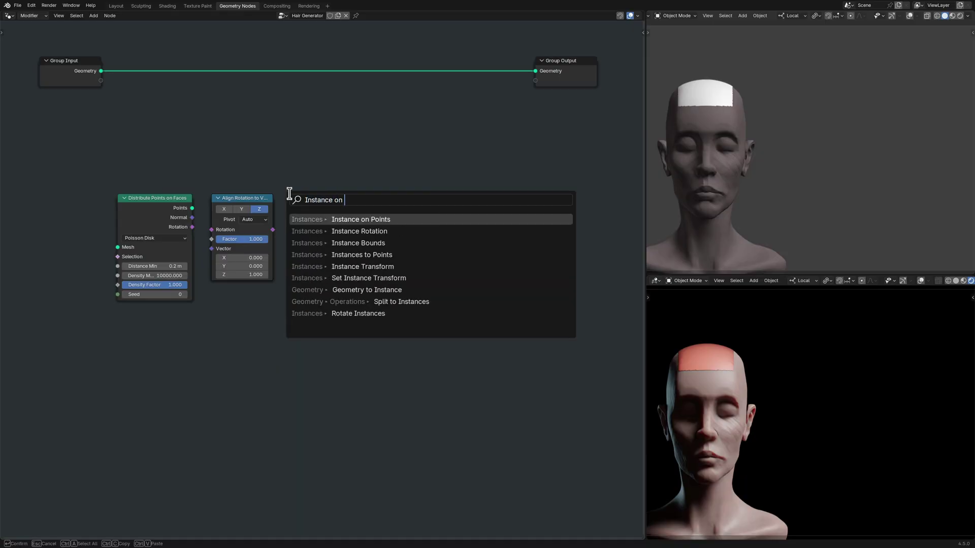
{"action": "type", "text": " Points"}
{"action": "key", "text": "Return"}
{"action": "left_click", "coordinate": [289, 194]}
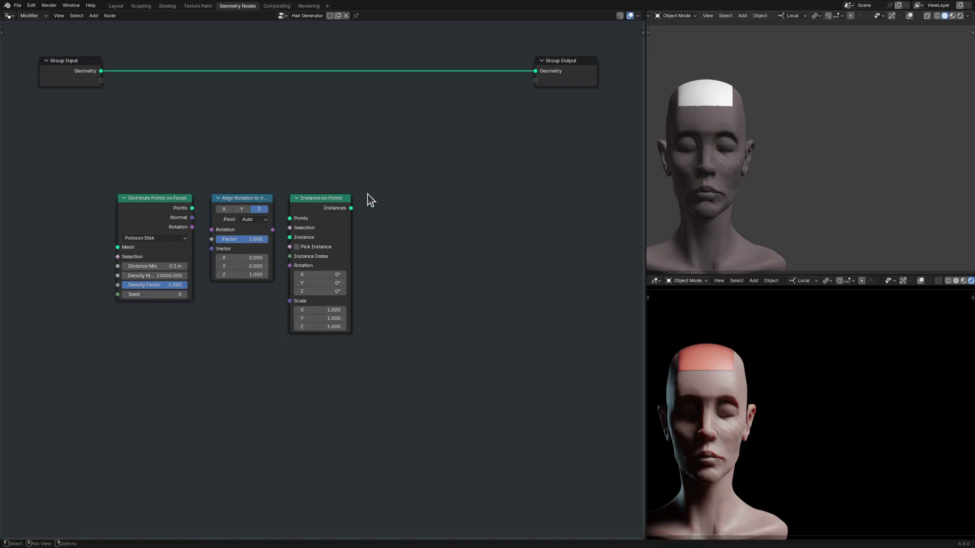
{"action": "key", "text": "shift+a"}
{"action": "type", "text": "R"}
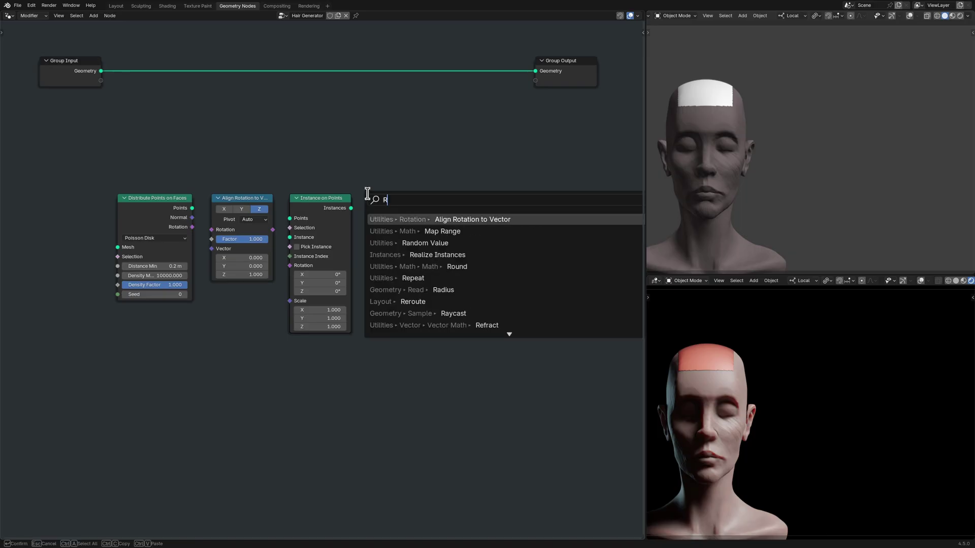
{"action": "type", "text": "ealize Instances"}
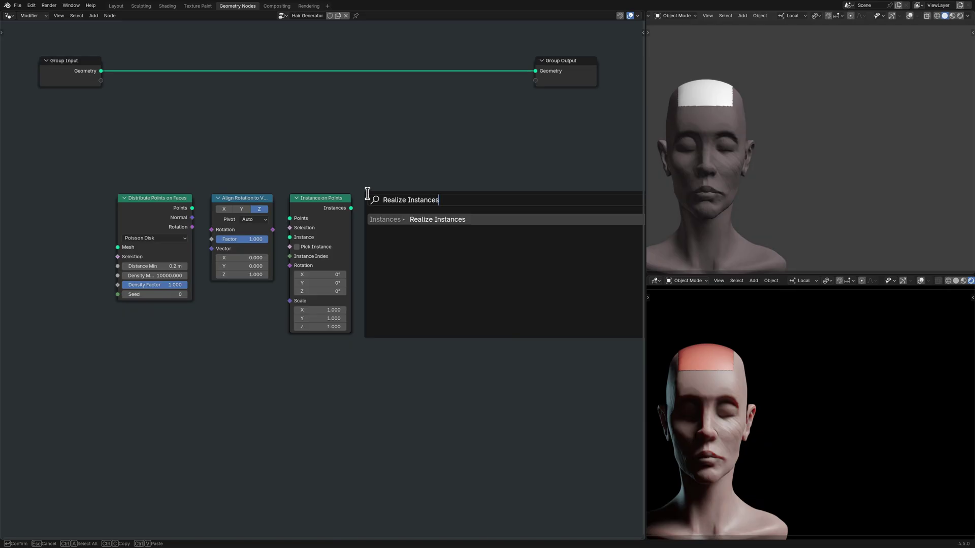
{"action": "key", "text": "Return"}
{"action": "left_click", "coordinate": [368, 194]}
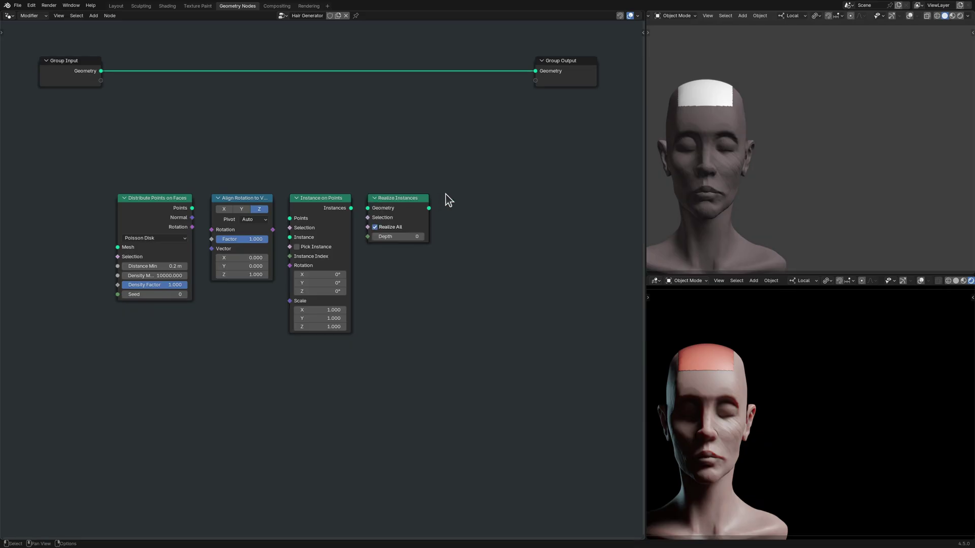
- Add a Quadratic Bézier node after Realize Instances with Resolution 64
{"action": "key", "text": "shift+a"}
{"action": "type", "text": "Quadratic B"}
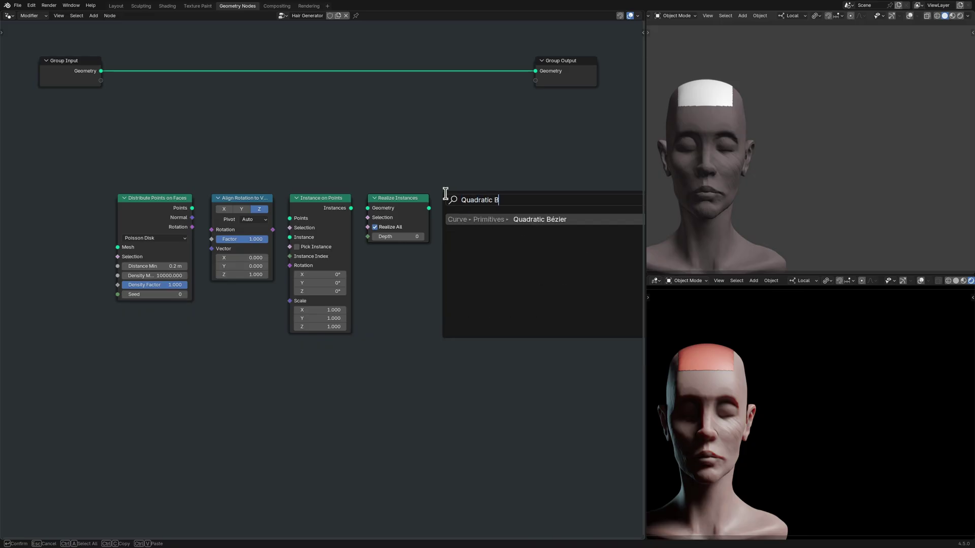
{"action": "type", "text": "ezier"}
{"action": "key", "text": "Return"}
{"action": "left_click", "coordinate": [446, 196]}
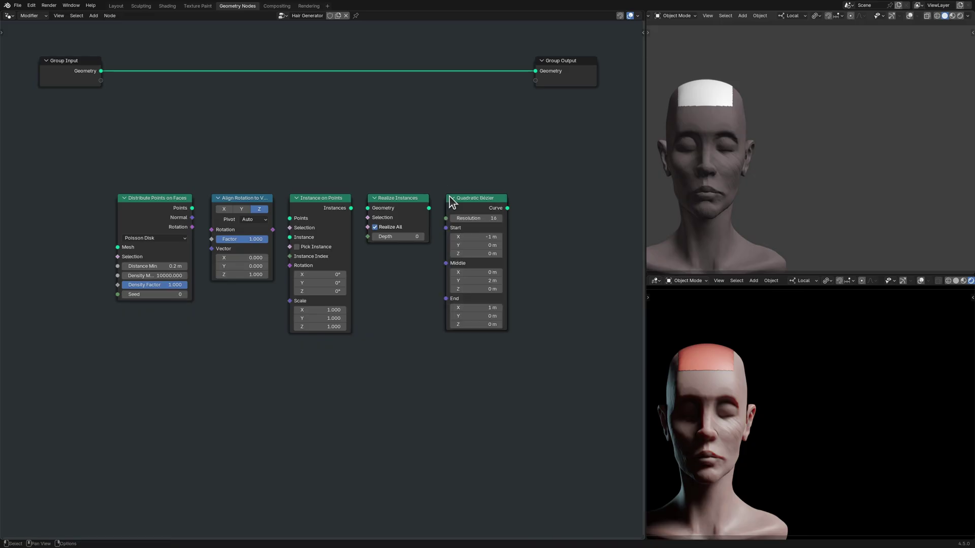
{"action": "left_click", "coordinate": [478, 216]}
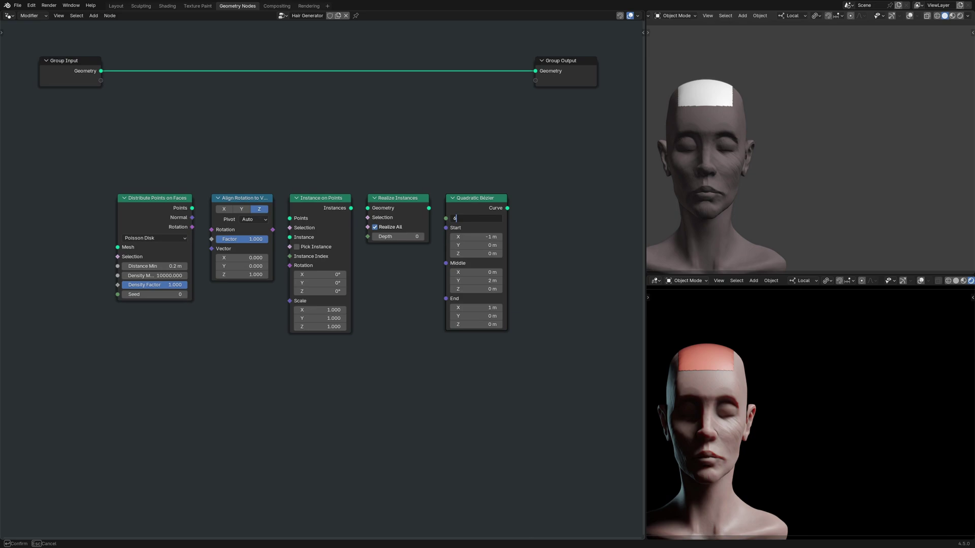
{"action": "type", "text": "64"}
{"action": "key", "text": "Tab"}
- Set the Bézier start to X 0, Z -0.2 m and middle to X 0, Y 1, Z 1.5 m
{"action": "key", "text": "BackSpace"}
{"action": "type", "text": "0"}
{"action": "key", "text": "Tab"}
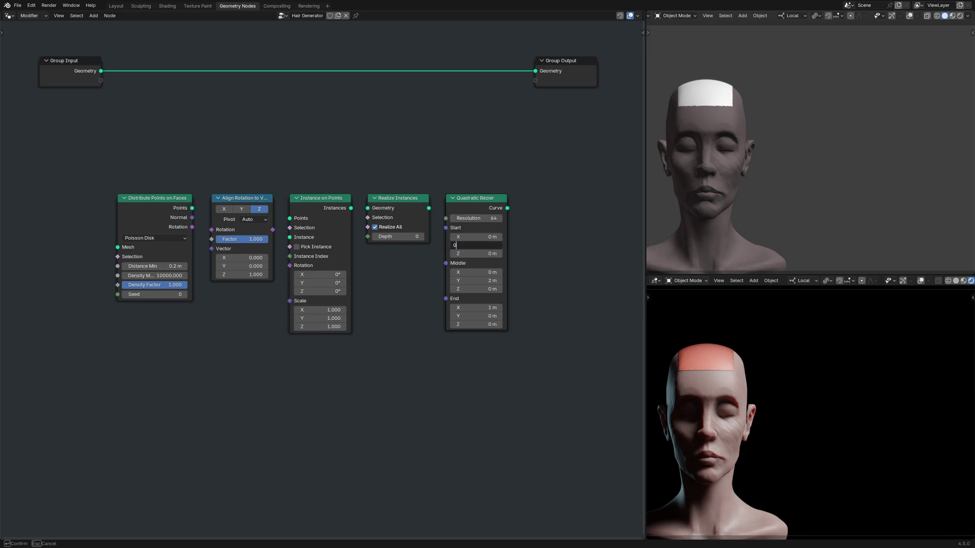
{"action": "key", "text": "Tab"}
{"action": "type", "text": "-0.2"}
{"action": "key", "text": "Tab"}
{"action": "key", "text": "BackSpace"}
{"action": "type", "text": "0"}
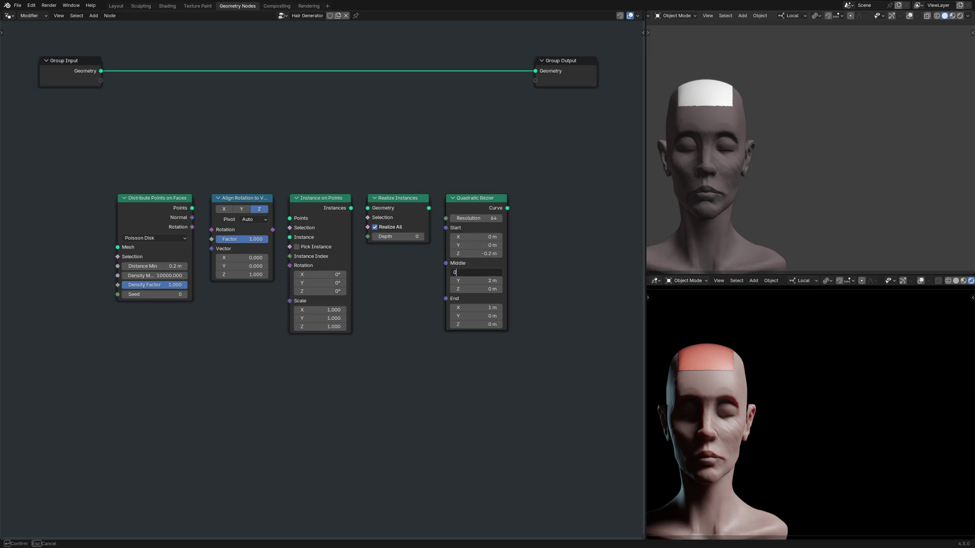
{"action": "key", "text": "Tab"}
{"action": "type", "text": "1"}
{"action": "key", "text": "Tab"}
{"action": "type", "text": "1.5"}
{"action": "key", "text": "Tab"}
- Set the Bézier end point to X 10 m and Z -2 m
{"action": "key", "text": "BackSpace"}
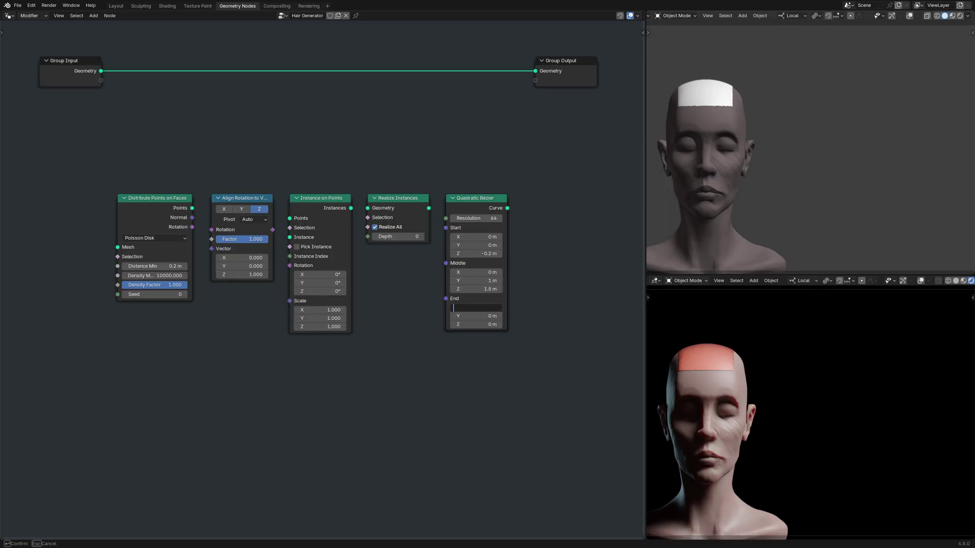
{"action": "type", "text": "10"}
{"action": "key", "text": "Tab"}
{"action": "key", "text": "Tab"}
{"action": "type", "text": "-2.0"}
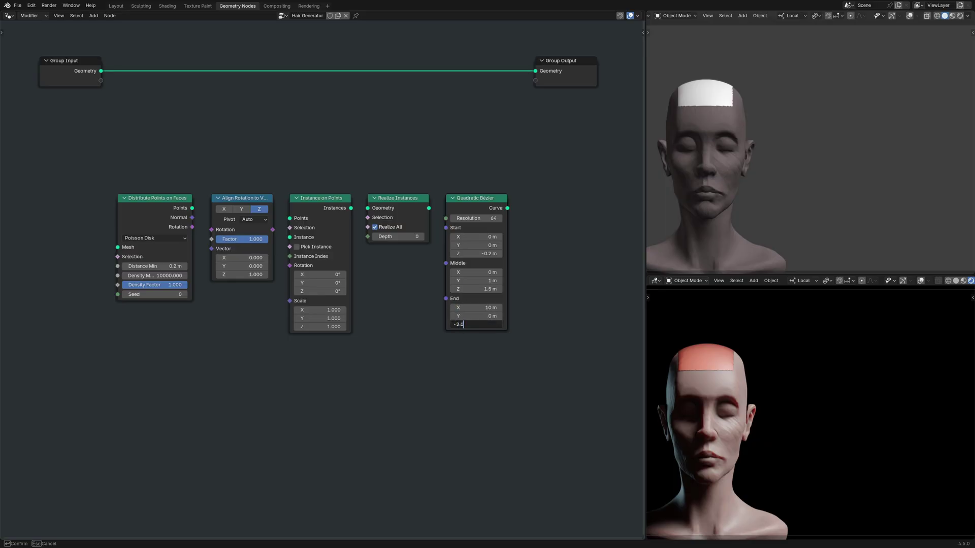
{"action": "key", "text": "Return"}
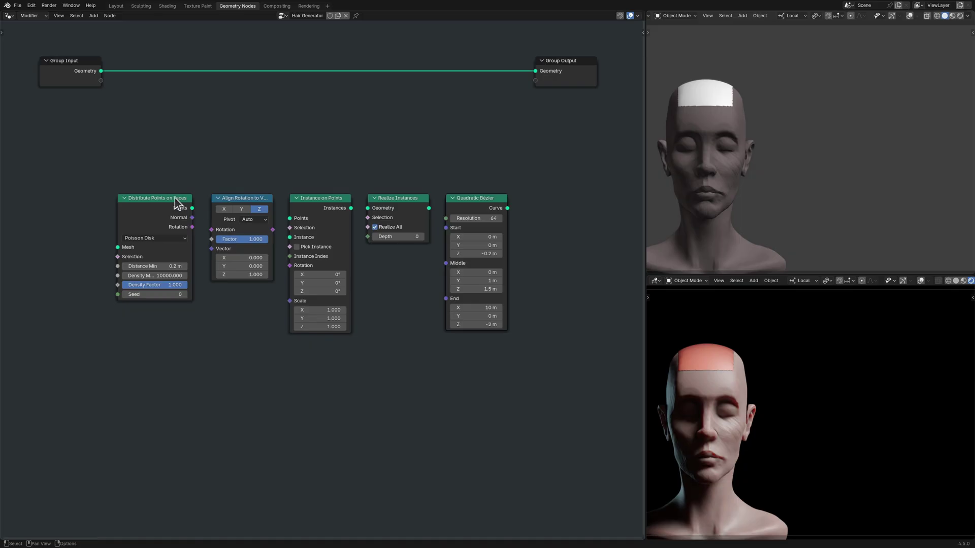
- Insert Distribute Points on Faces, Instance on Points and Realize Instances into the input-to-output chain
{"action": "left_click_drag", "start_coordinate": [175, 197], "coordinate": [175, 60]}
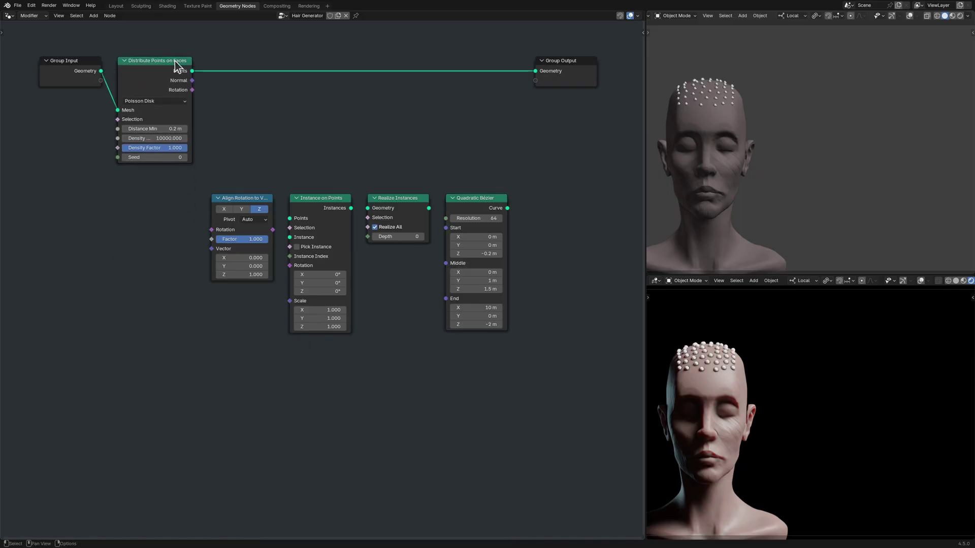
{"action": "left_click_drag", "start_coordinate": [268, 198], "coordinate": [269, 95]}
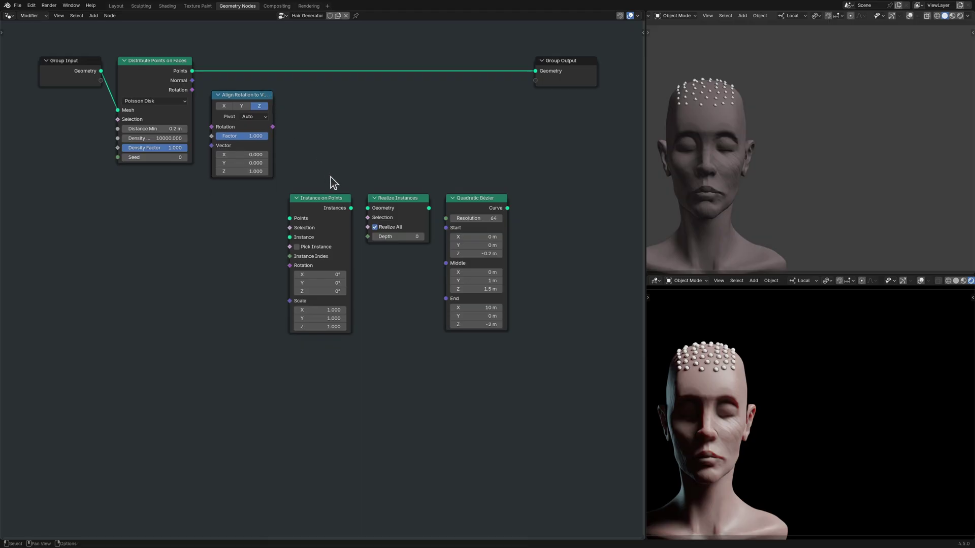
{"action": "left_click_drag", "start_coordinate": [348, 199], "coordinate": [347, 61]}
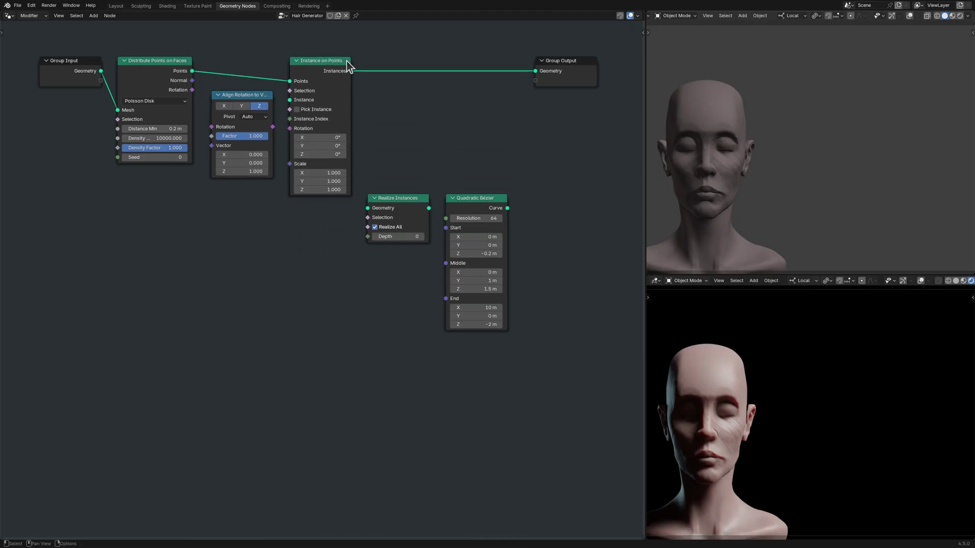
{"action": "left_click_drag", "start_coordinate": [425, 198], "coordinate": [425, 60]}
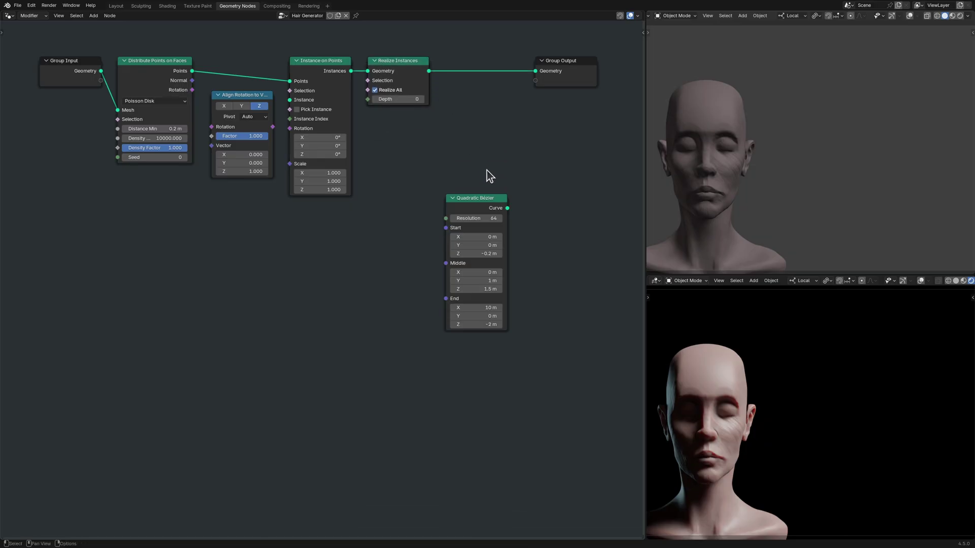
{"action": "left_click_drag", "start_coordinate": [502, 198], "coordinate": [290, 100]}
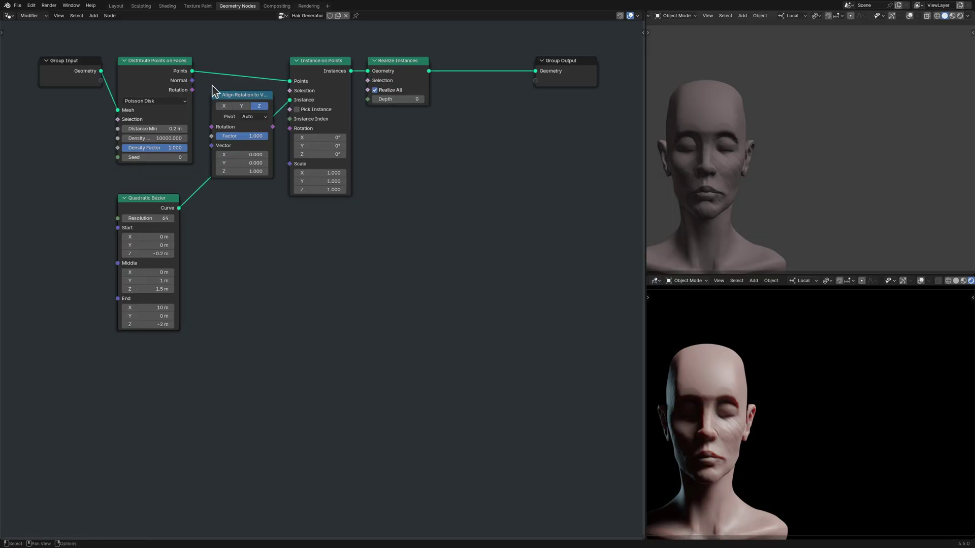
- Wire Normal into Align Rotation's Vector and its Rotation into Instance on Points
{"action": "left_click_drag", "start_coordinate": [193, 82], "coordinate": [211, 146]}
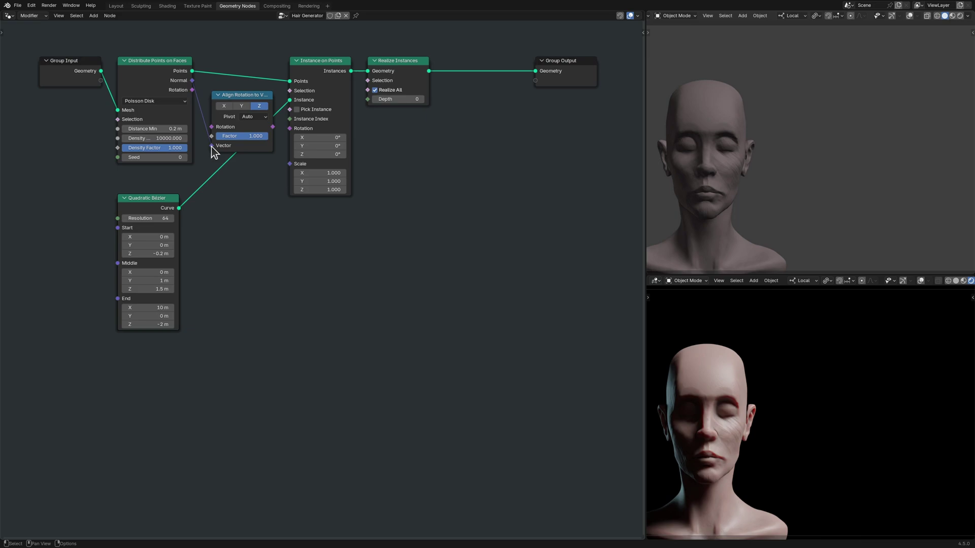
{"action": "left_click_drag", "start_coordinate": [273, 127], "coordinate": [289, 129]}
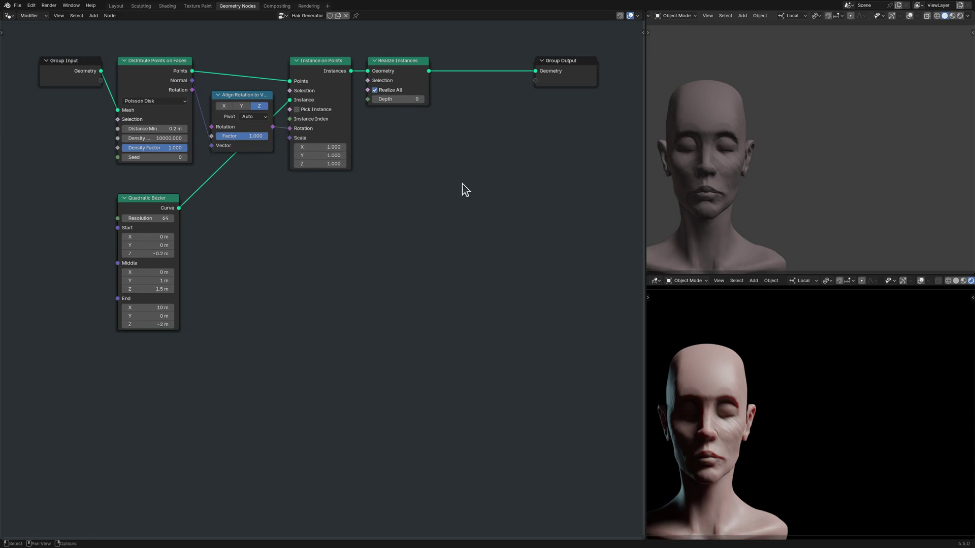
{"action": "scroll", "coordinate": [461, 189], "scroll_direction": "down", "scroll_amount": 2}
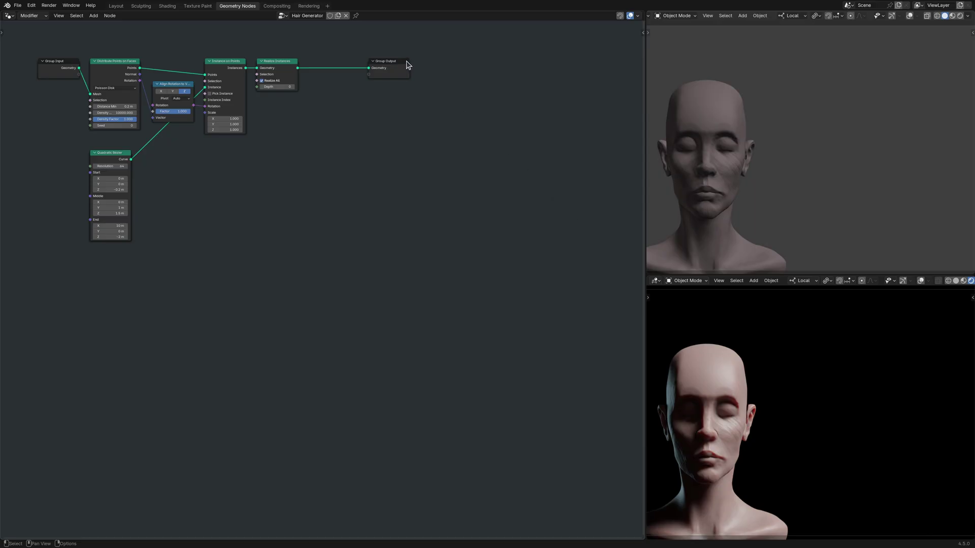
- Move Group Output aside and add a Set Material node using the Hair material
{"action": "left_click_drag", "start_coordinate": [407, 61], "coordinate": [606, 184]}
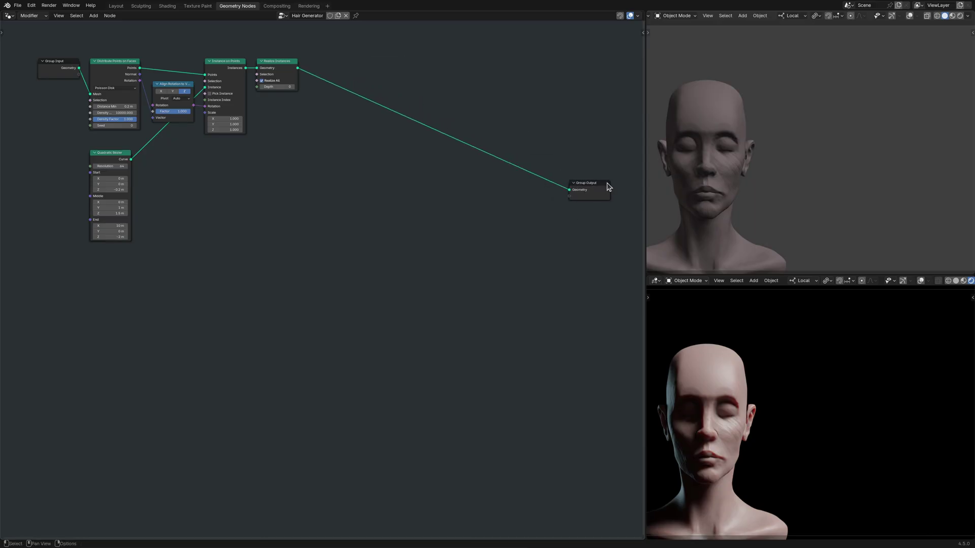
{"action": "key", "text": "shift+a"}
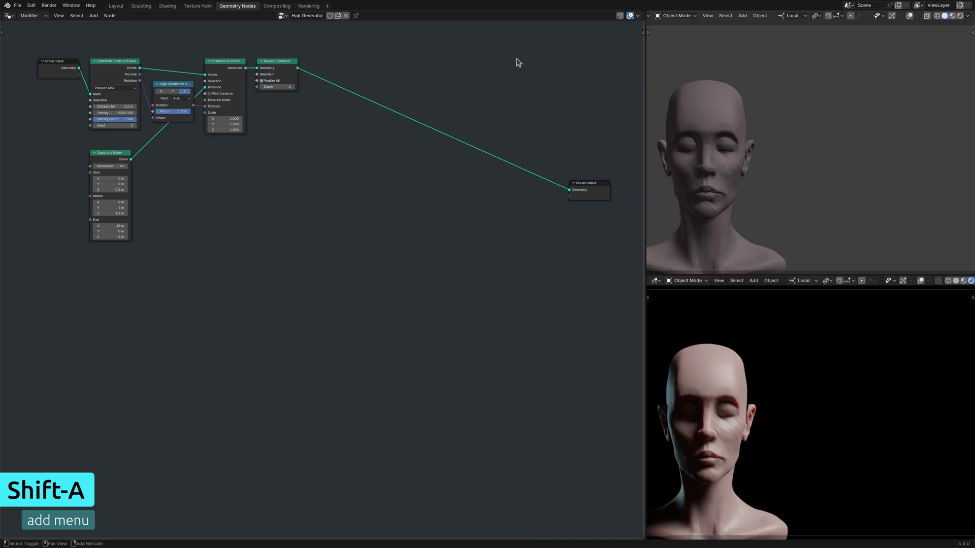
{"action": "left_click", "coordinate": [517, 58]}
{"action": "type", "text": "Set Material"}
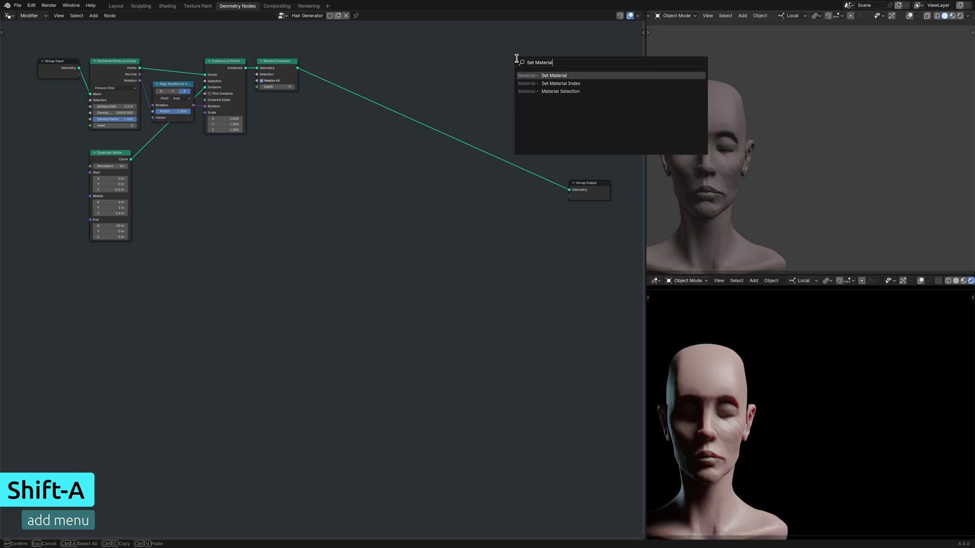
{"action": "key", "text": "Return"}
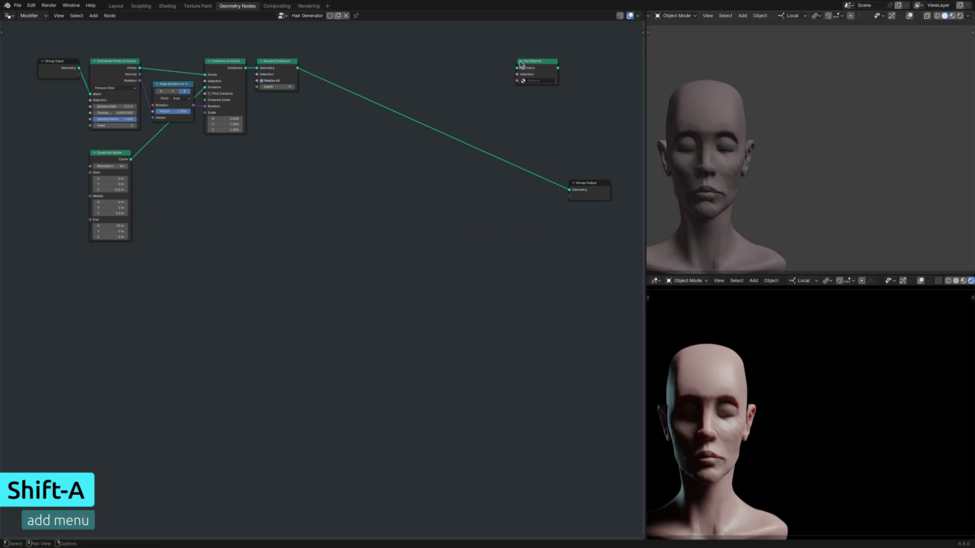
{"action": "left_click", "coordinate": [547, 81]}
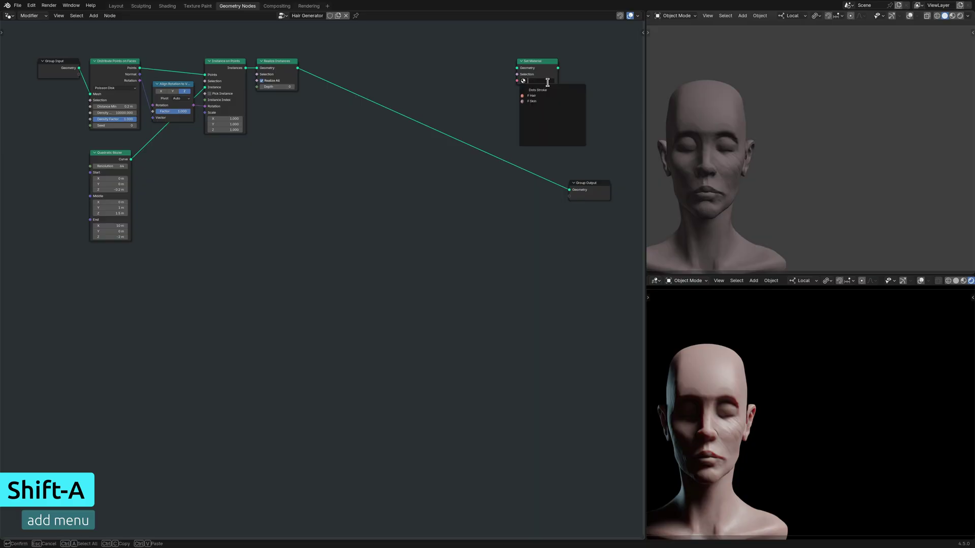
{"action": "left_click", "coordinate": [547, 95]}
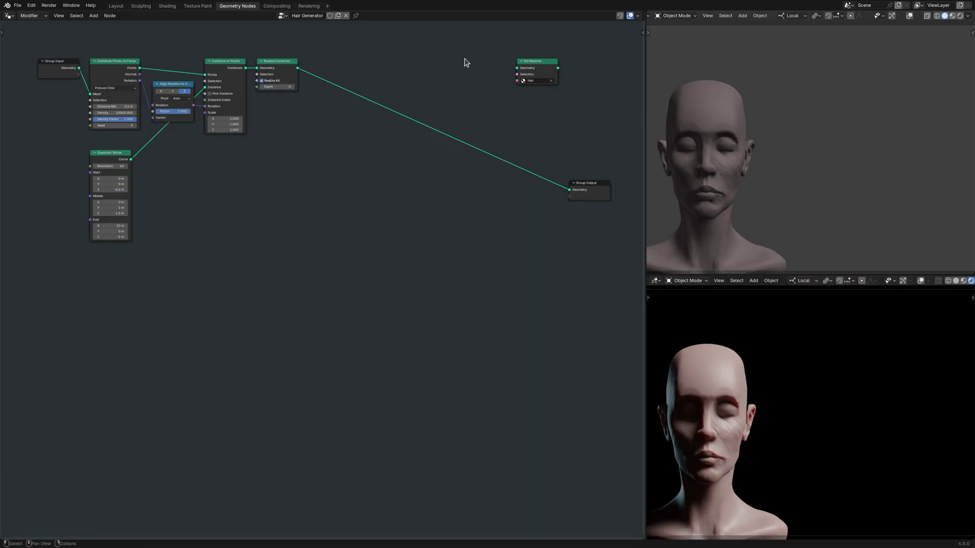
- Add a Curve to Mesh node with Fill Caps enabled
{"action": "key", "text": "shift+a"}
{"action": "type", "text": "Curve to Mesh"}
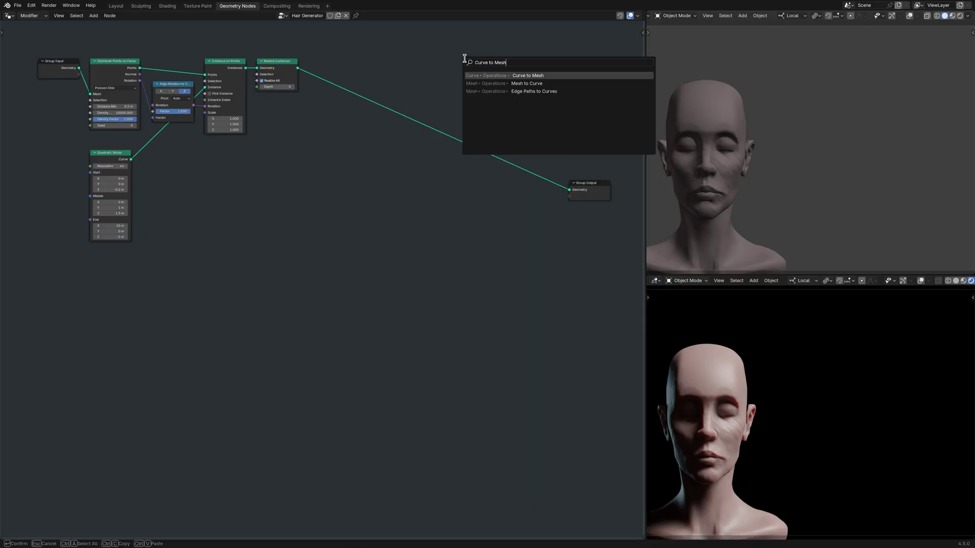
{"action": "key", "text": "Return"}
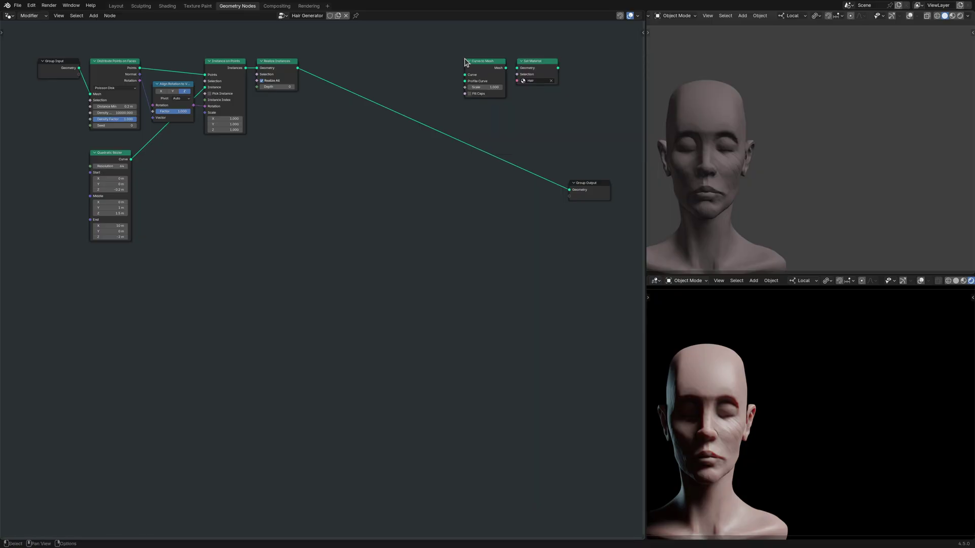
{"action": "left_click", "coordinate": [464, 59]}
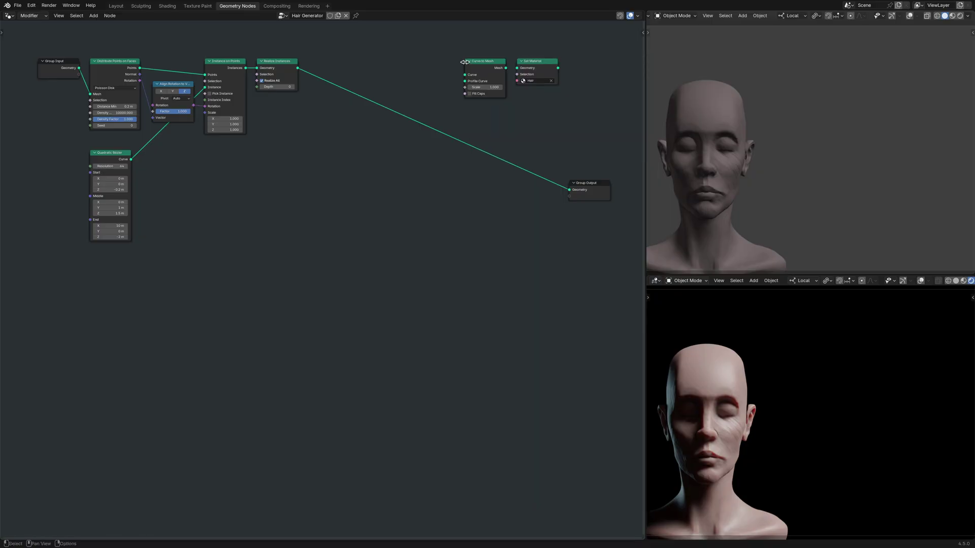
{"action": "left_click", "coordinate": [470, 94]}
{"action": "scroll", "coordinate": [406, 66], "scroll_direction": "up", "scroll_amount": 2}
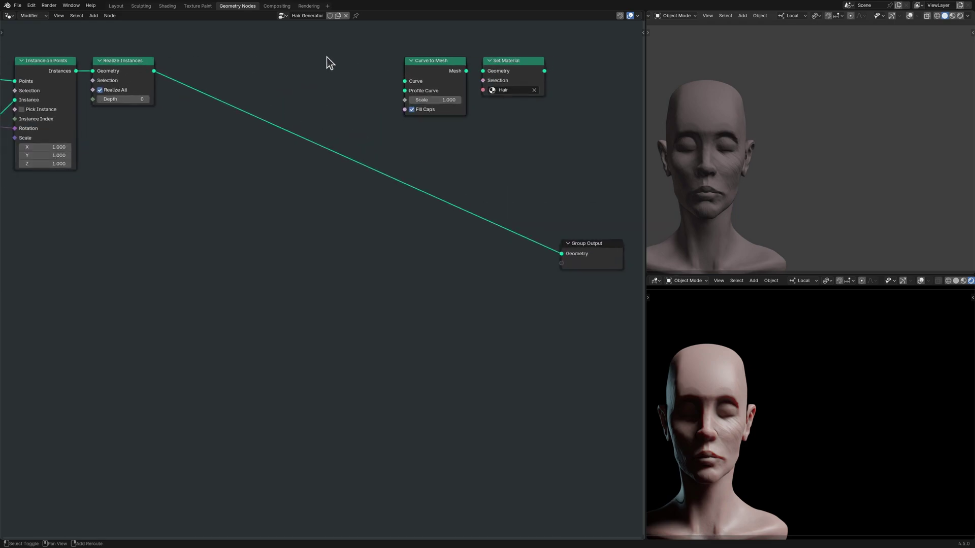
- Add a Curve Circle profile with Resolution 6 and Radius 0.3 m
{"action": "key", "text": "shift+a"}
{"action": "type", "text": "Curve Circle"}
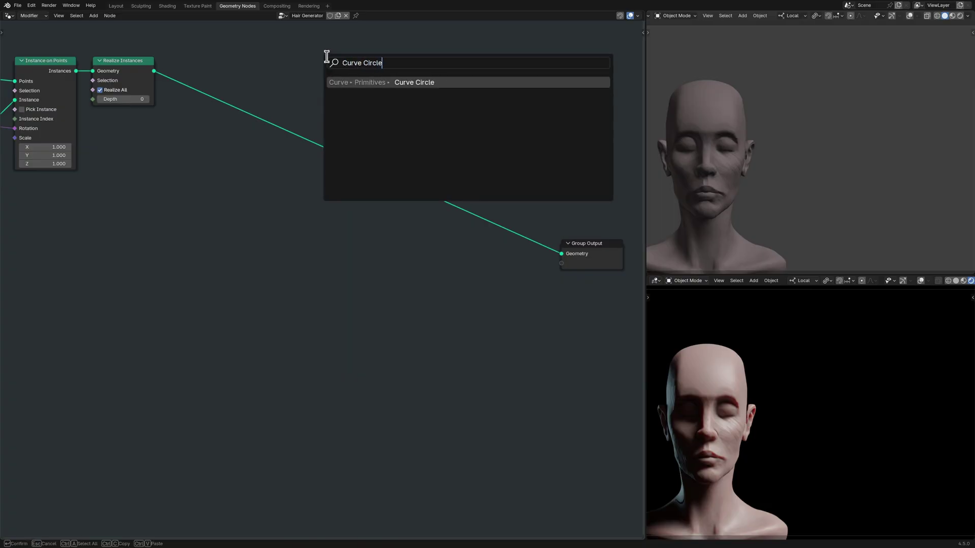
{"action": "key", "text": "Return"}
{"action": "left_click", "coordinate": [330, 64]}
{"action": "double_click", "coordinate": [358, 92]}
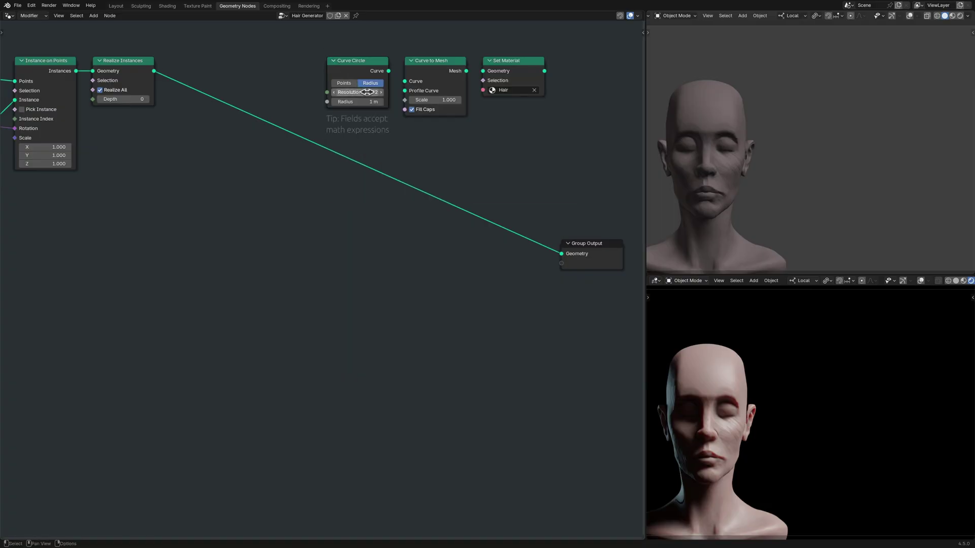
{"action": "key", "text": "BackSpace"}
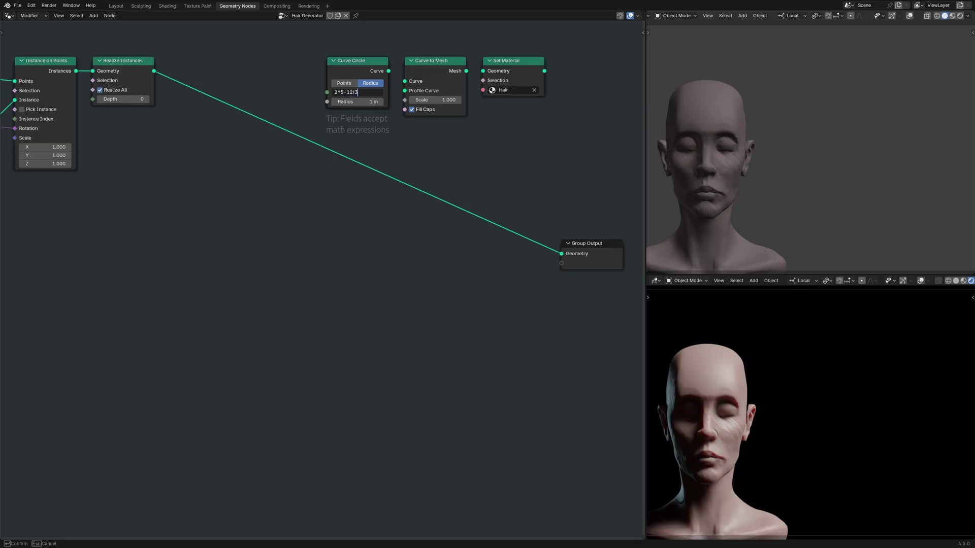
{"action": "key", "text": "Tab"}
{"action": "key", "text": "BackSpace"}
{"action": "type", "text": "0.3"}
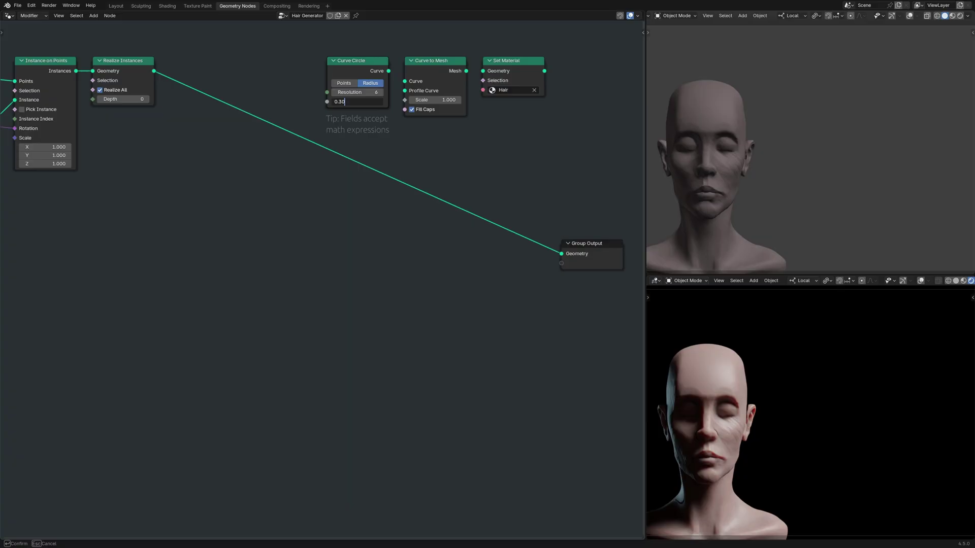
{"action": "key", "text": "Return"}
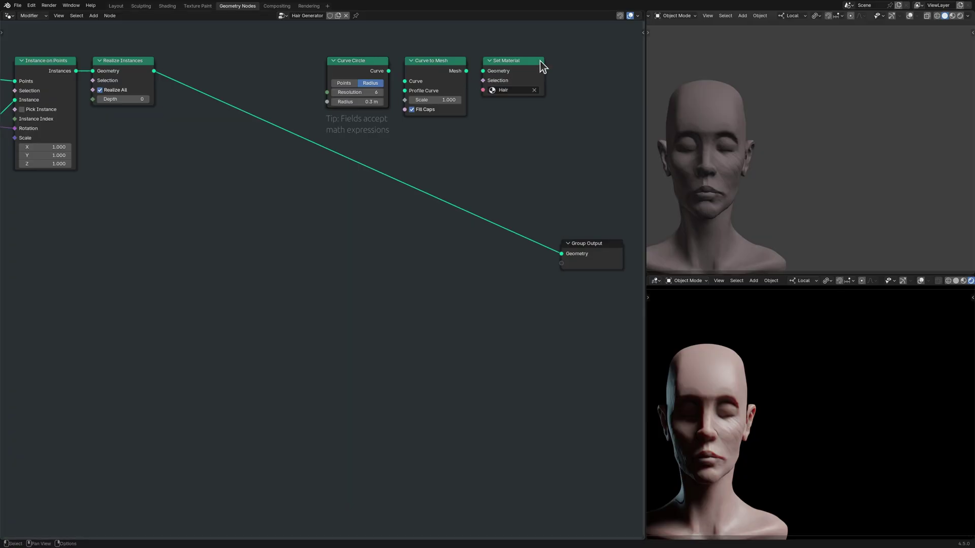
- Insert Set Material and Curve to Mesh before Group Output, with Curve Circle alongside
{"action": "left_click_drag", "start_coordinate": [540, 61], "coordinate": [540, 244]}
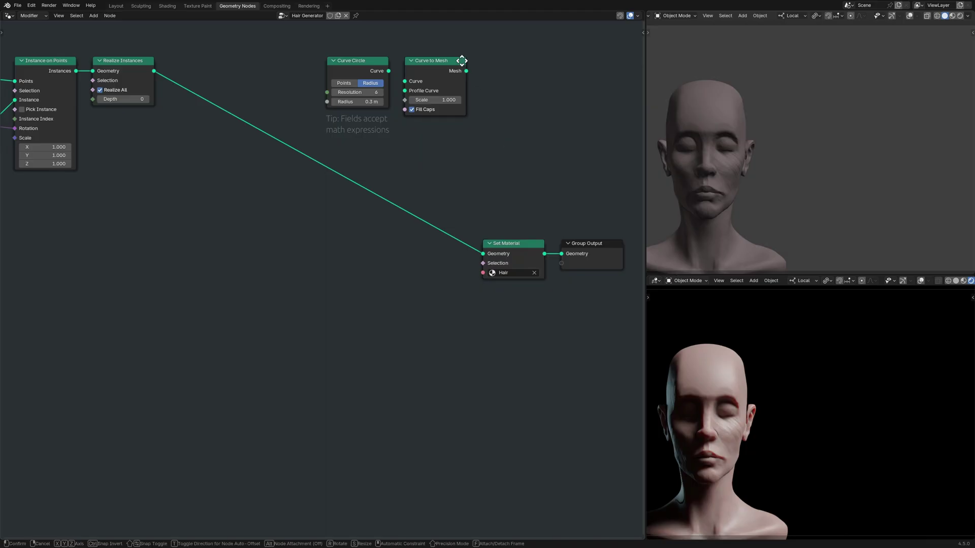
{"action": "left_click_drag", "start_coordinate": [461, 60], "coordinate": [462, 229]}
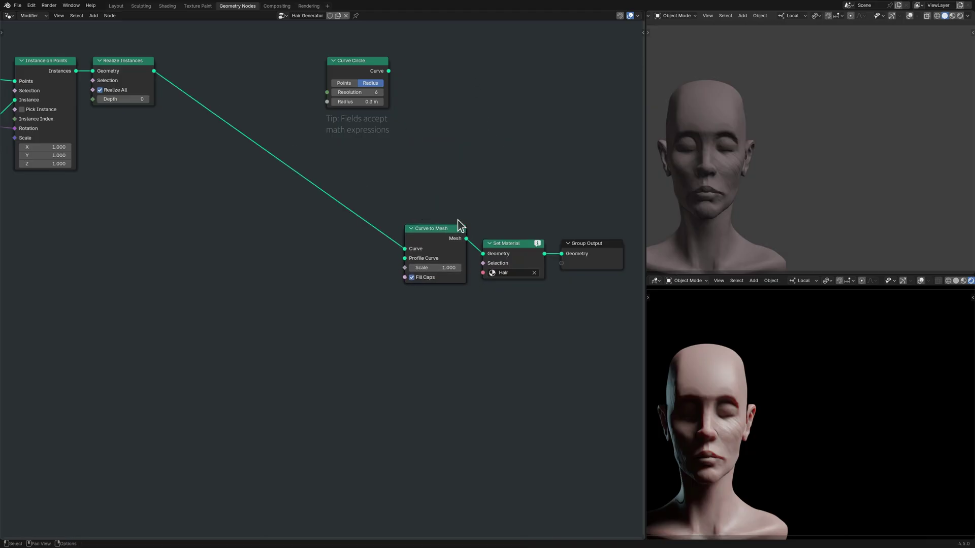
{"action": "left_click_drag", "start_coordinate": [385, 61], "coordinate": [404, 258]}
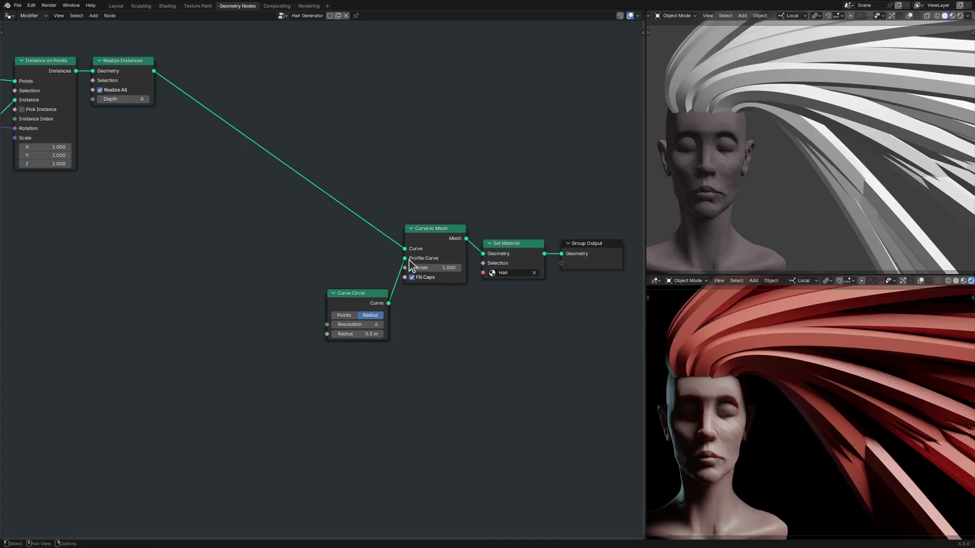
{"action": "key", "text": "Home"}
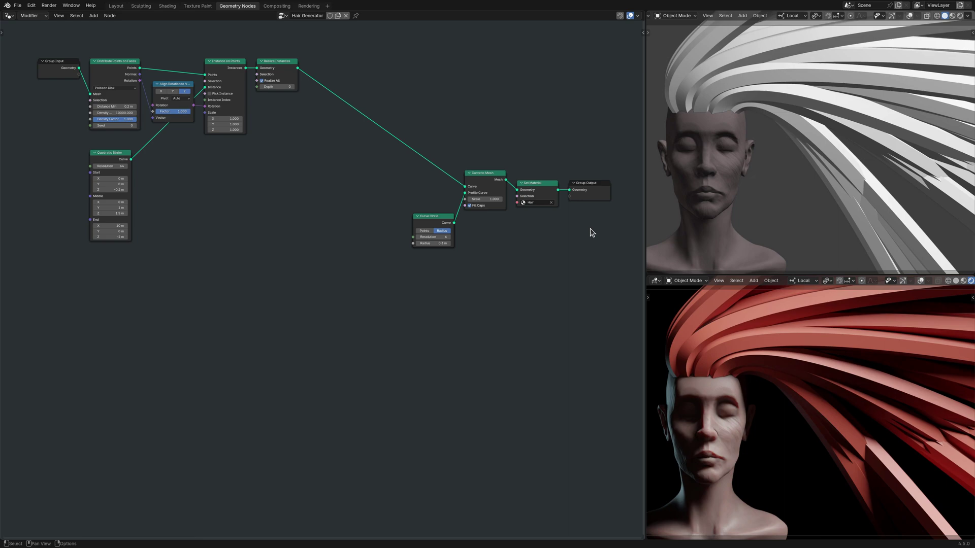
{"action": "key", "text": "ctrl+j"}
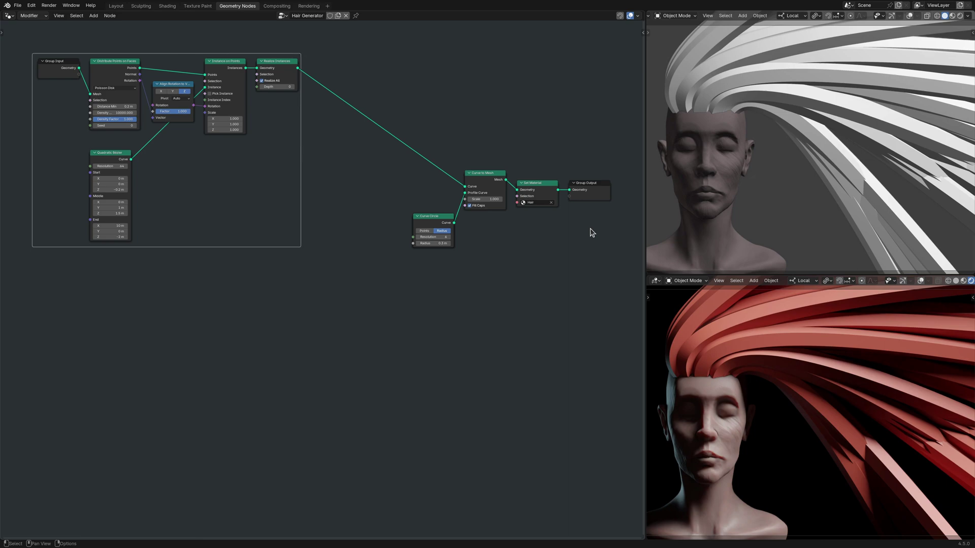
{"action": "key", "text": "ctrl+j"}
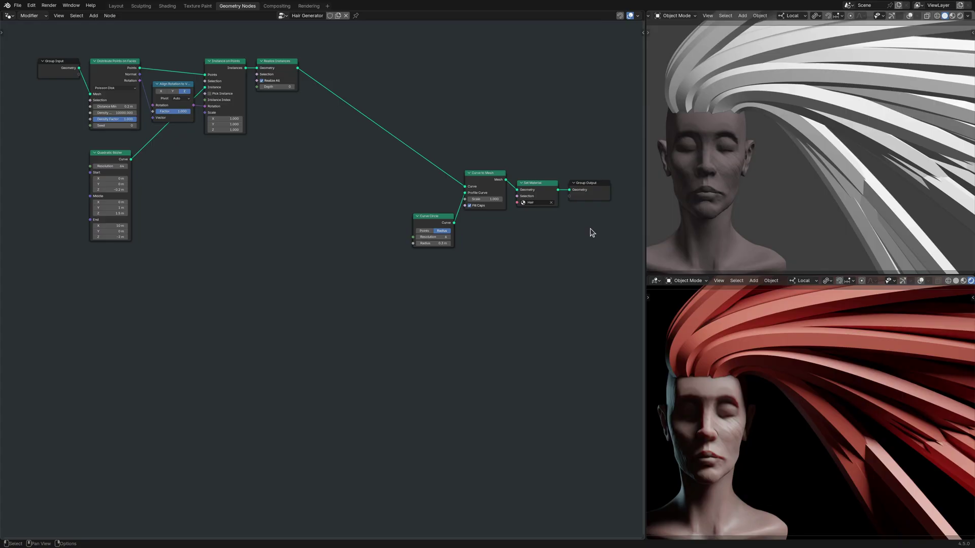
- Switch Trim Curve to Length mode and drive End with a Random Value, Min 4.2, Max 8.2
{"action": "scroll", "coordinate": [592, 232], "scroll_direction": "up", "scroll_amount": 2}
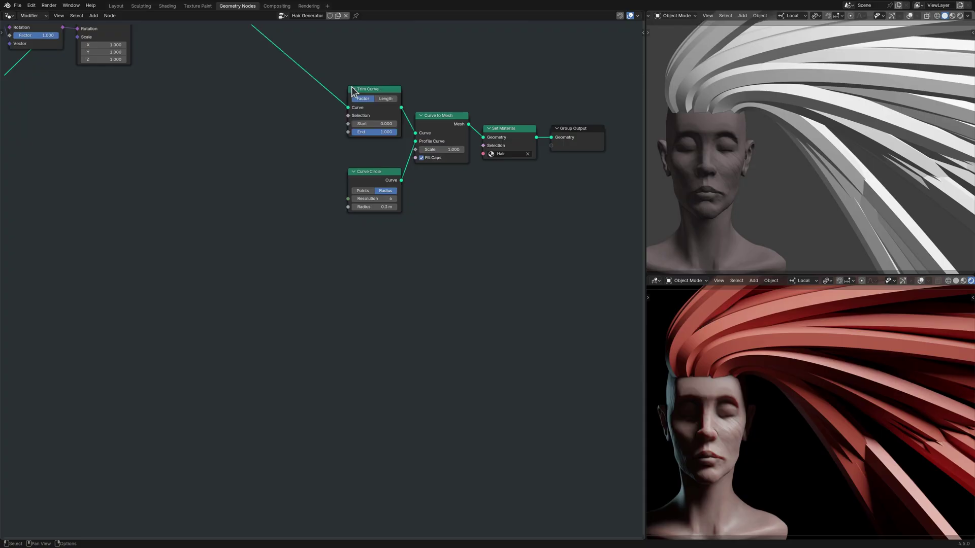
{"action": "left_click", "coordinate": [386, 98]}
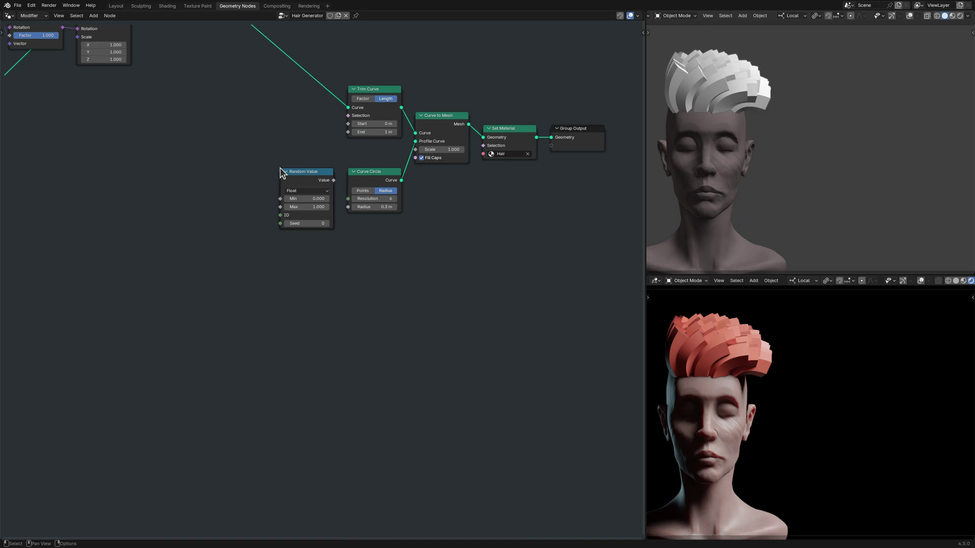
{"action": "left_click_drag", "start_coordinate": [334, 179], "coordinate": [348, 132]}
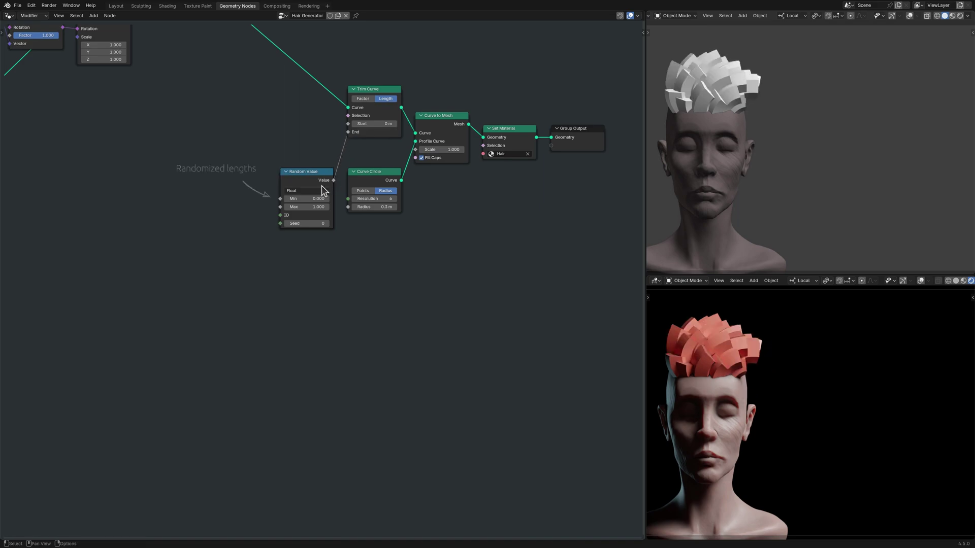
{"action": "left_click_drag", "start_coordinate": [320, 199], "coordinate": [376, 198]}
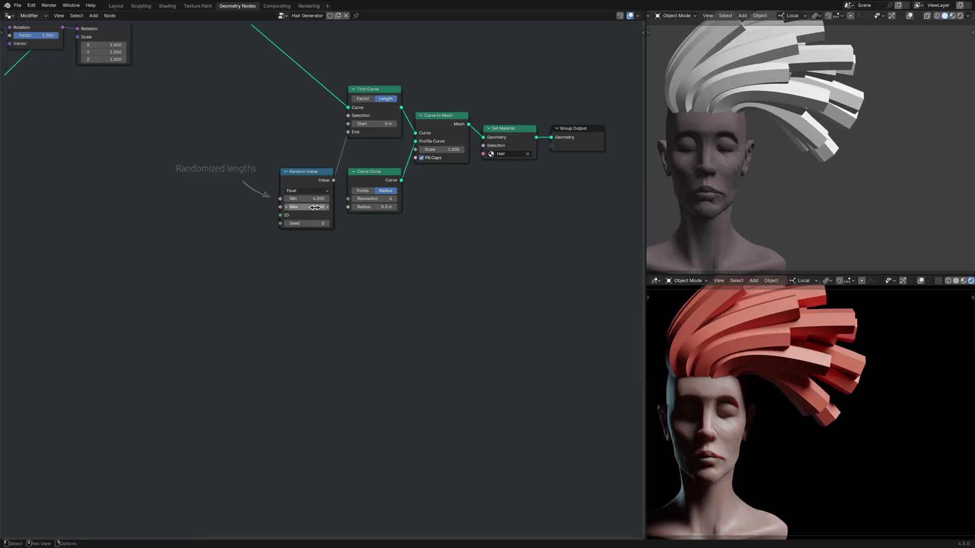
{"action": "left_click_drag", "start_coordinate": [315, 207], "coordinate": [431, 207]}
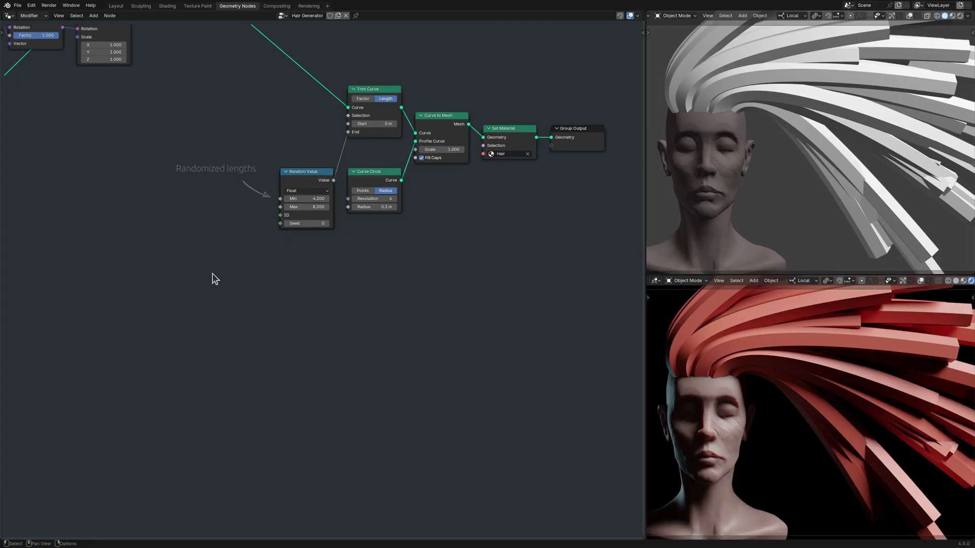
- Add Spline Parameter and Map Range, linking Length to Value and Result to Curve to Mesh Scale
{"action": "key", "text": "ctrl+v"}
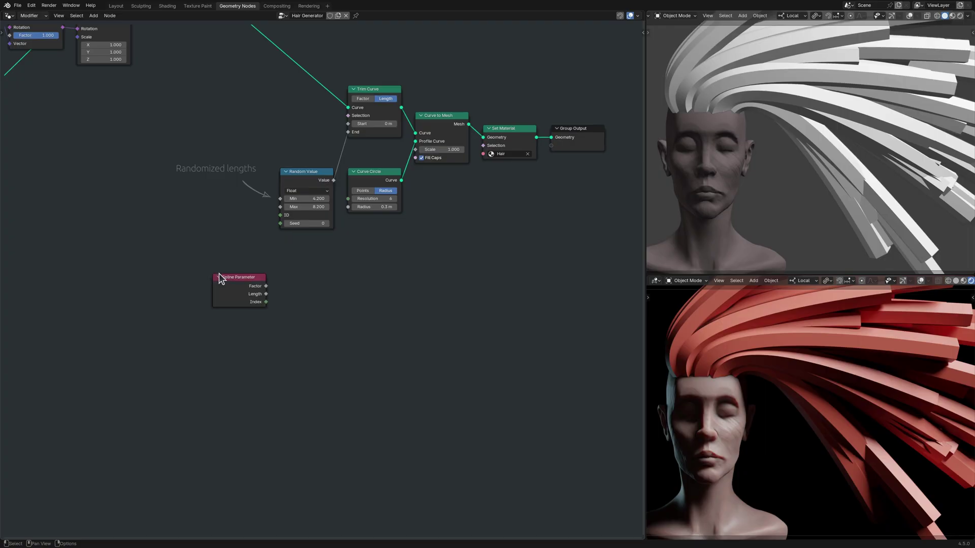
{"action": "key", "text": "ctrl+v"}
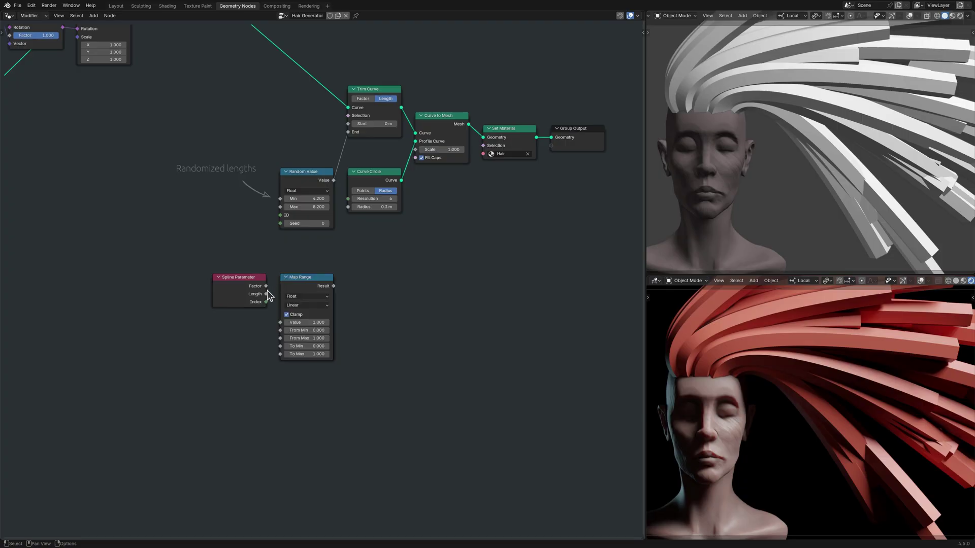
{"action": "left_click_drag", "start_coordinate": [266, 294], "coordinate": [281, 323]}
{"action": "left_click_drag", "start_coordinate": [335, 286], "coordinate": [416, 150]}
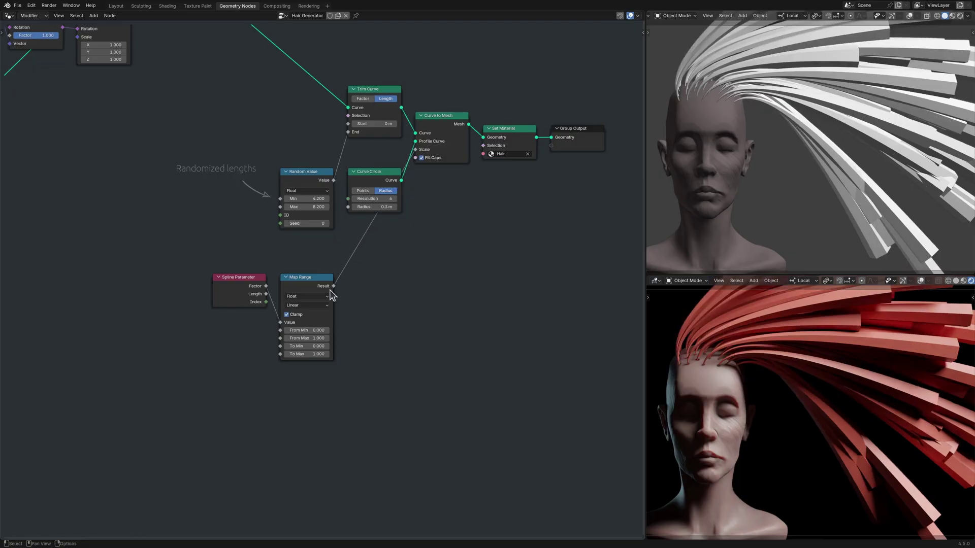
- Set Map Range to Smoother Step, adjust From Min, and set To Min 1, To Max 0
{"action": "left_click", "coordinate": [320, 305]}
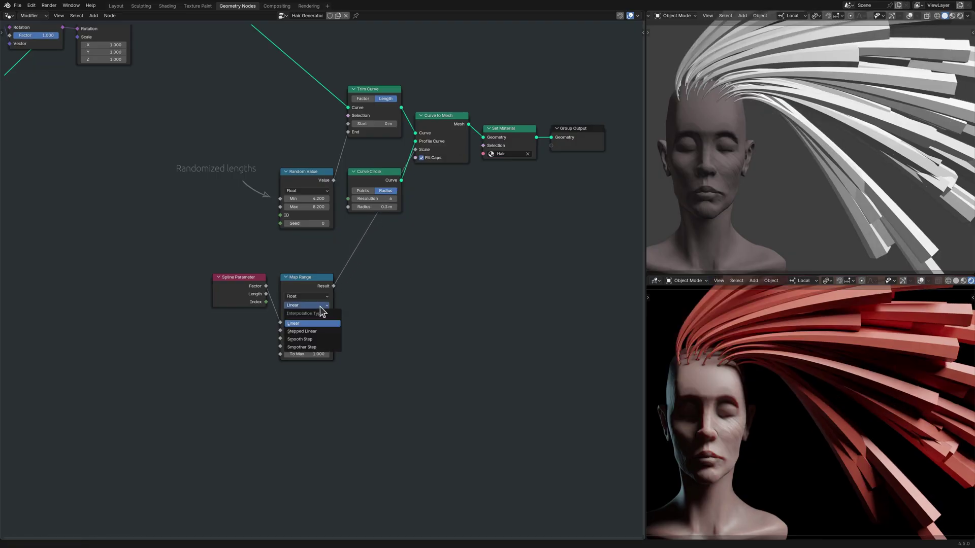
{"action": "left_click", "coordinate": [321, 347]}
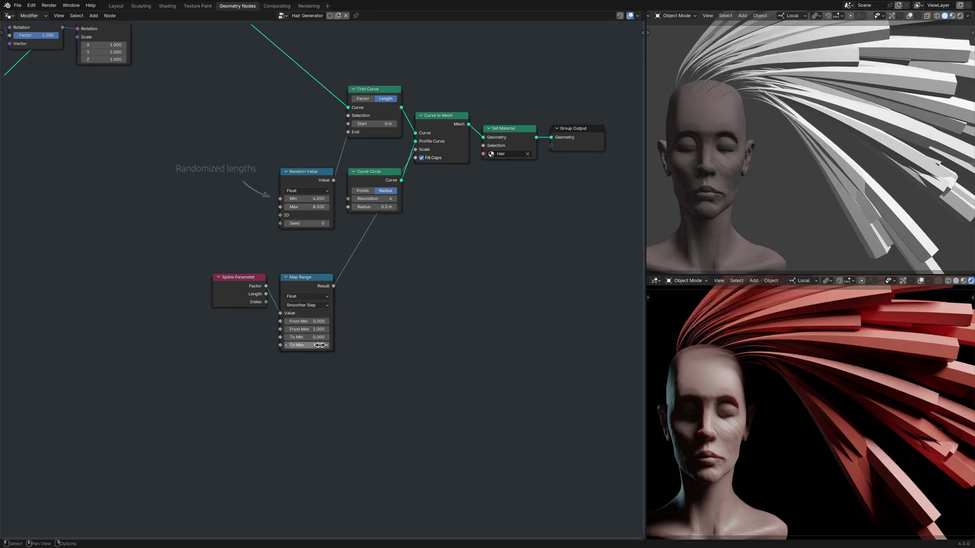
{"action": "left_click_drag", "start_coordinate": [321, 321], "coordinate": [375, 322]}
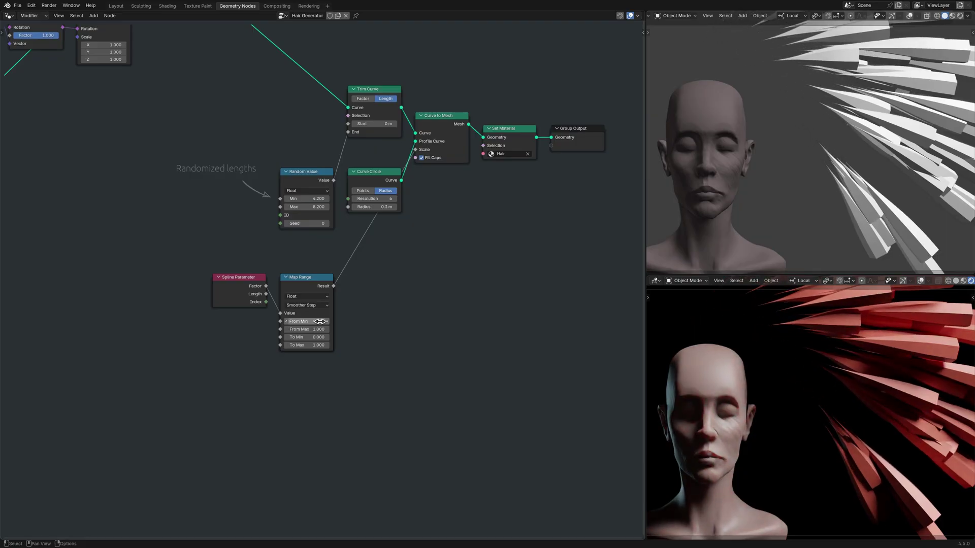
{"action": "left_click", "coordinate": [319, 337]}
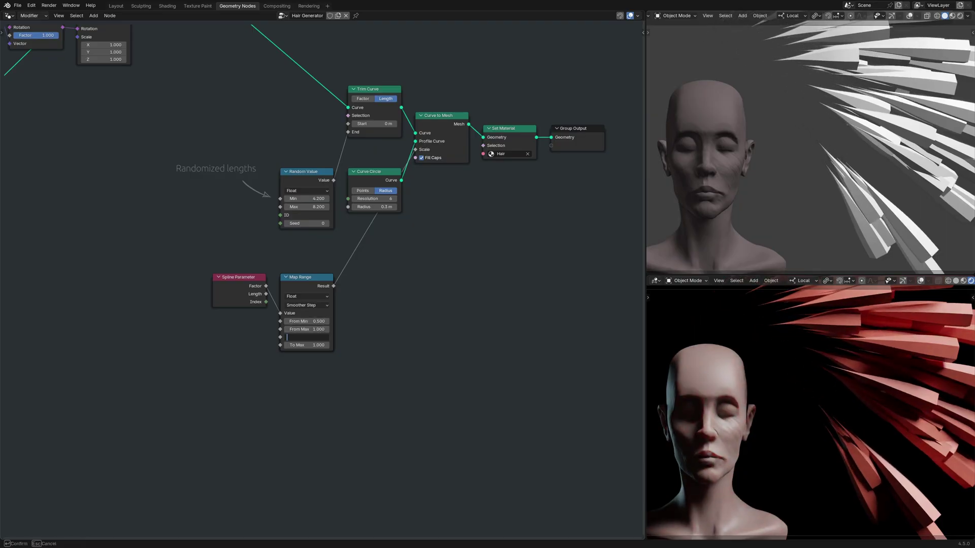
{"action": "type", "text": "1"}
{"action": "key", "text": "Tab"}
{"action": "type", "text": "0"}
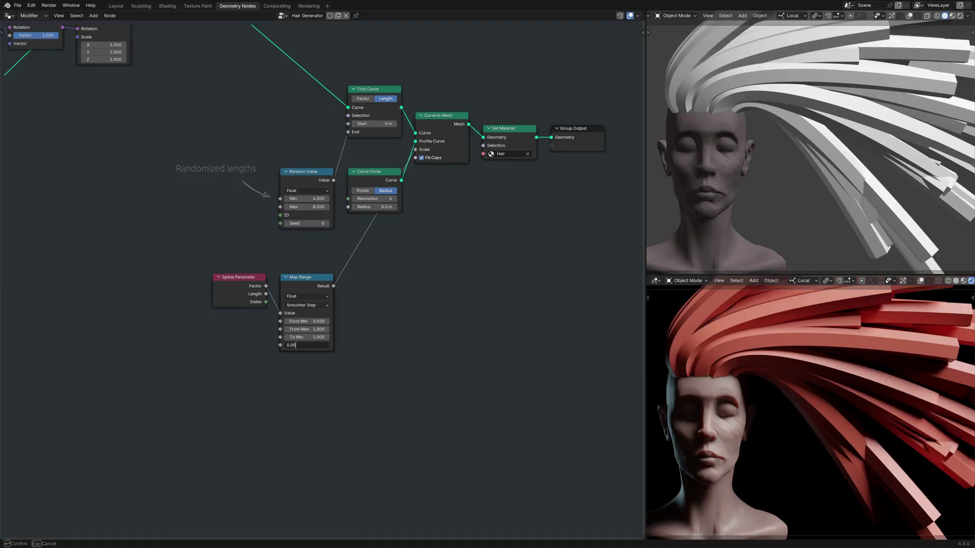
{"action": "key", "text": "Return"}
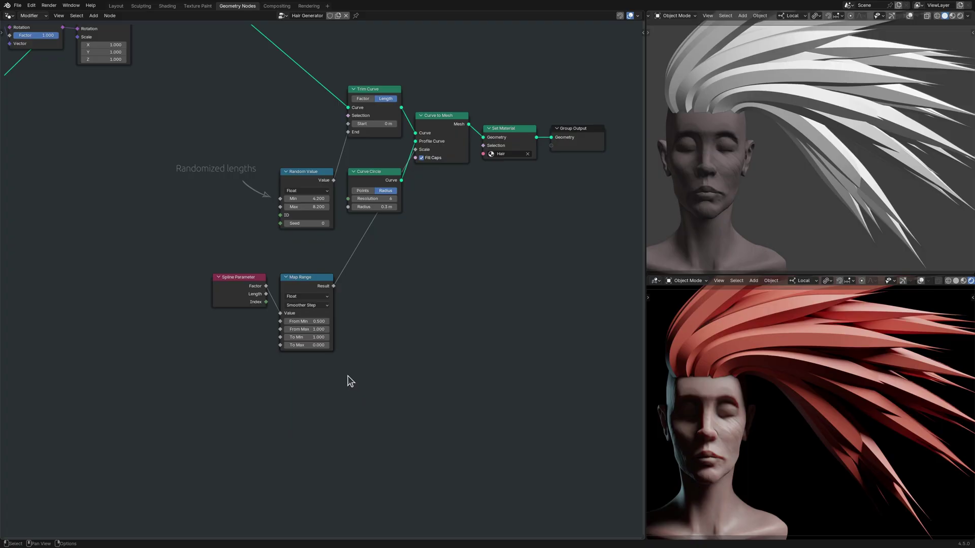
- Add a Math node set to Multiply below Map Range
{"action": "key", "text": "ctrl+v"}
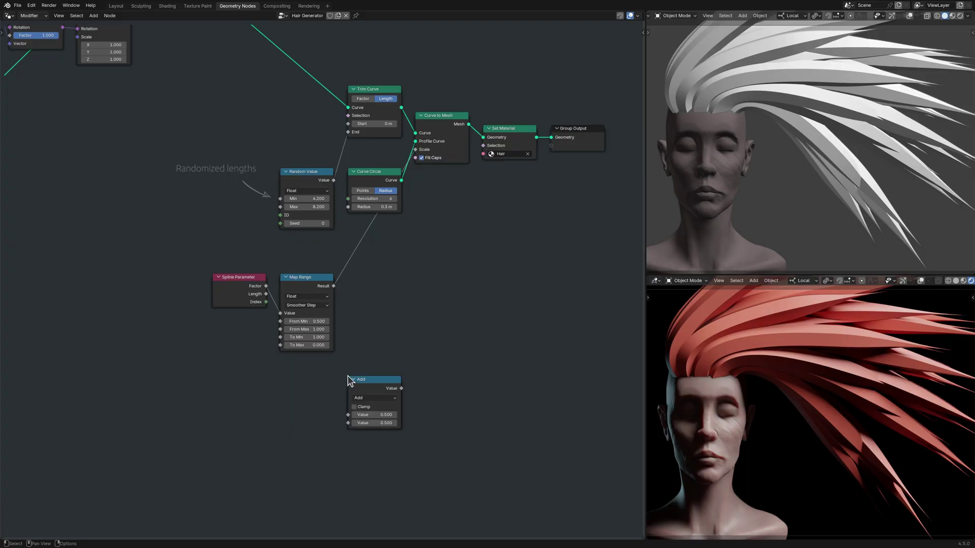
{"action": "left_click", "coordinate": [382, 398]}
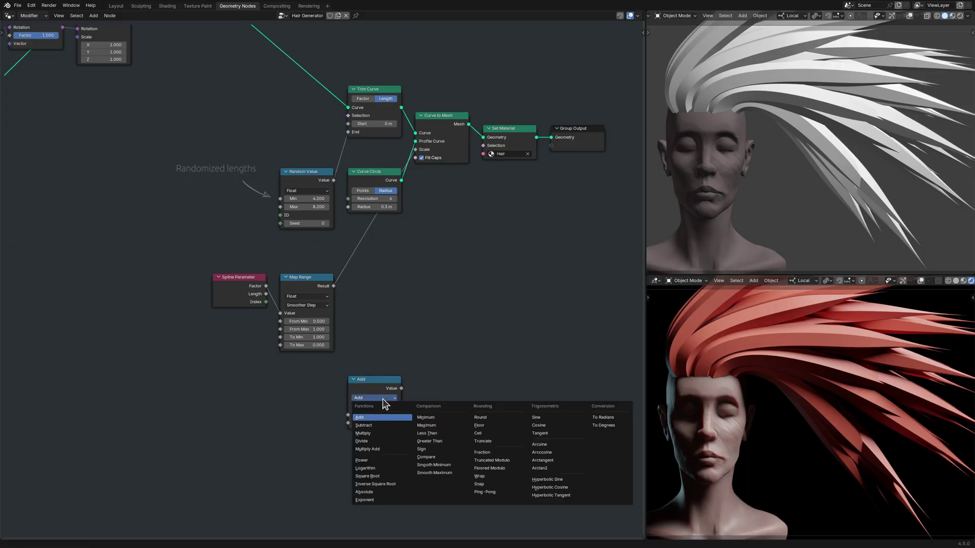
{"action": "left_click", "coordinate": [384, 434]}
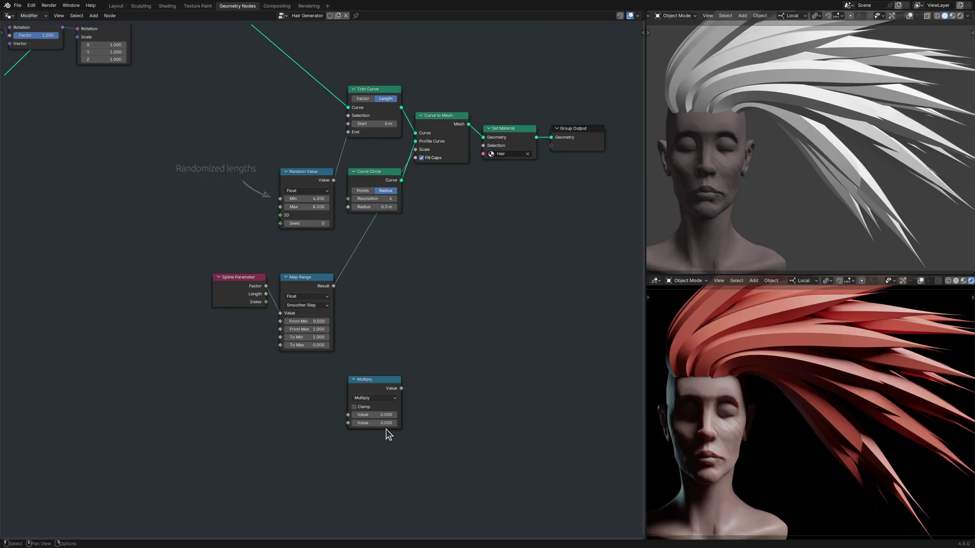
- Add a 1D Noise Texture with Scale 4, Detail 0, near-zero Roughness and Lacunarity 0
{"action": "key", "text": "ctrl+v"}
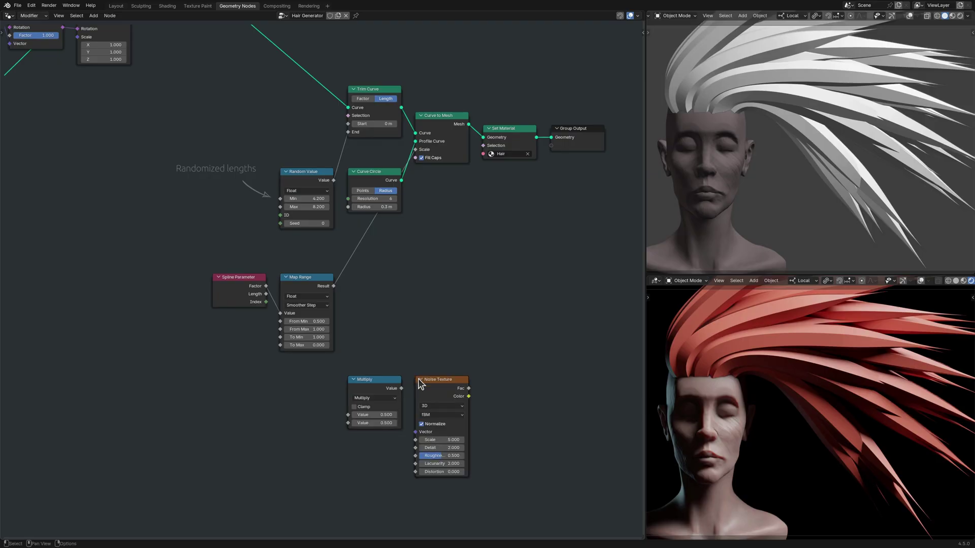
{"action": "left_click", "coordinate": [450, 406]}
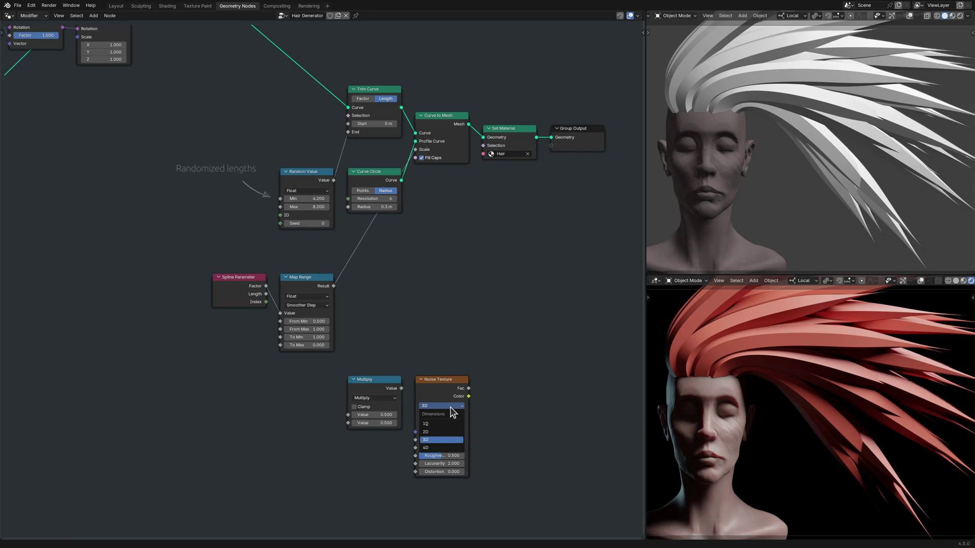
{"action": "left_click", "coordinate": [451, 424]}
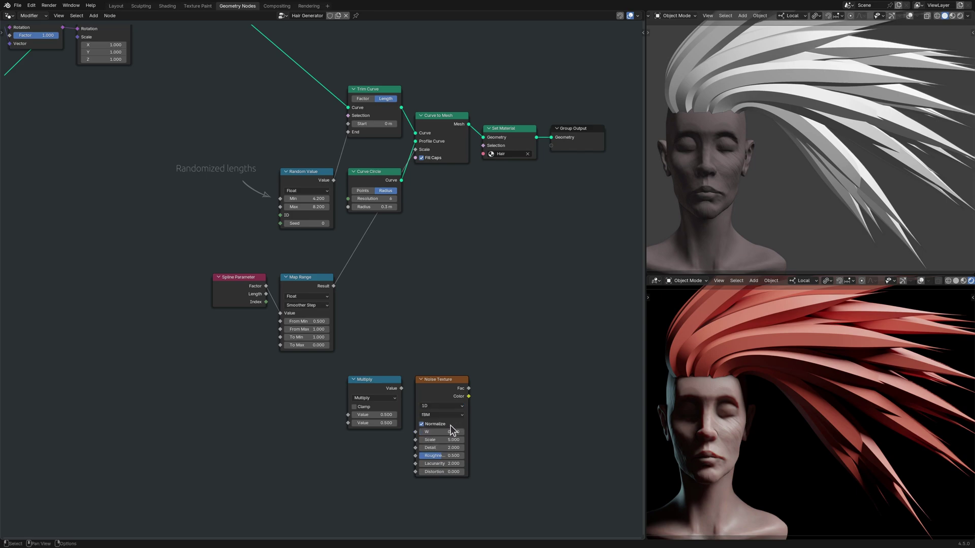
{"action": "left_click", "coordinate": [450, 440]}
{"action": "type", "text": "4"}
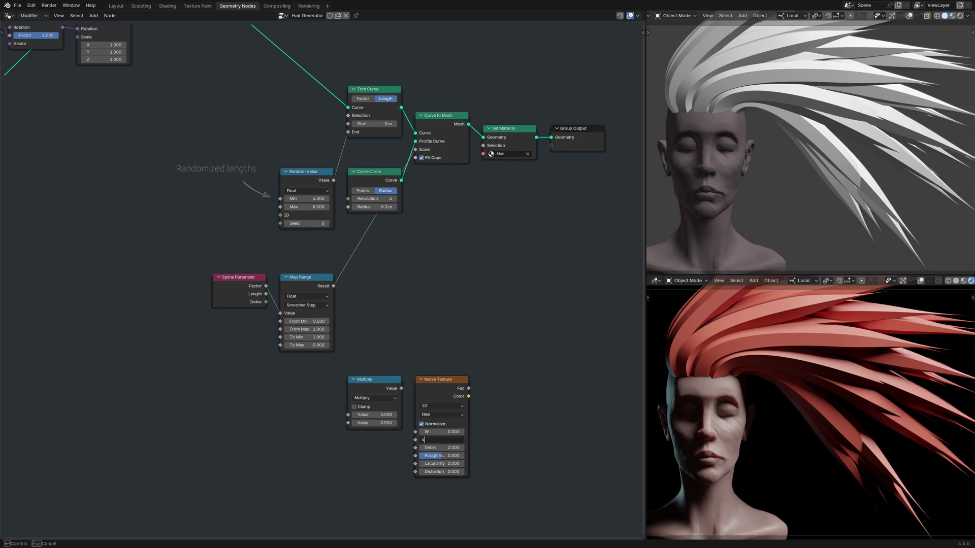
{"action": "key", "text": "Tab"}
{"action": "type", "text": "0"}
{"action": "key", "text": "Return"}
{"action": "left_click_drag", "start_coordinate": [440, 455], "coordinate": [416, 455]}
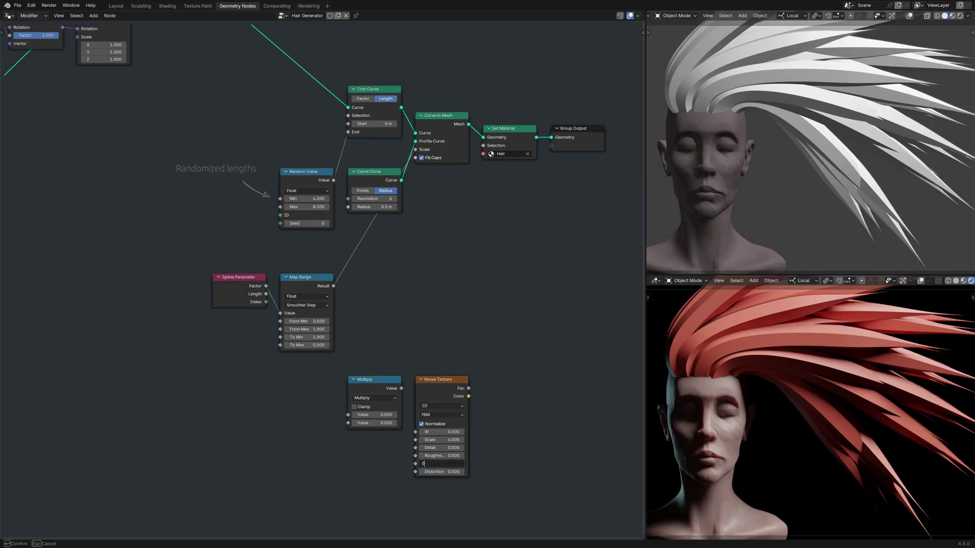
{"action": "key", "text": "BackSpace"}
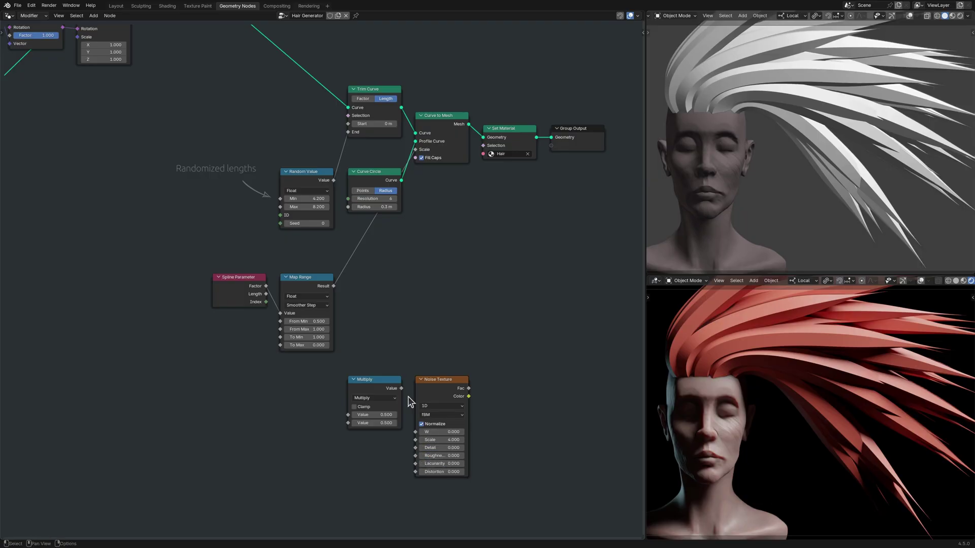
- Link Factor to noise W, multiply noise by the taper, and feed the product into Scale
{"action": "left_click_drag", "start_coordinate": [396, 380], "coordinate": [398, 277]}
{"action": "left_click_drag", "start_coordinate": [464, 379], "coordinate": [330, 379]}
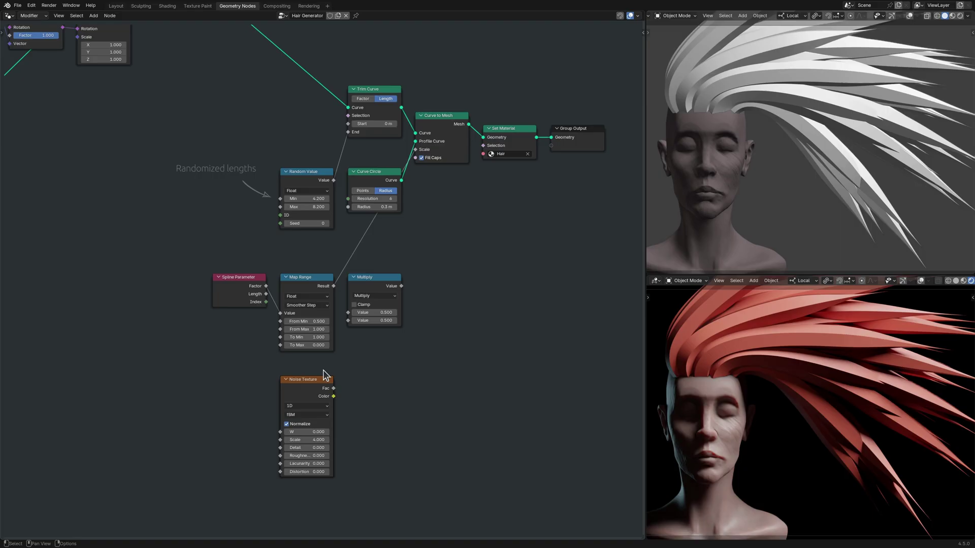
{"action": "left_click_drag", "start_coordinate": [265, 286], "coordinate": [280, 432]}
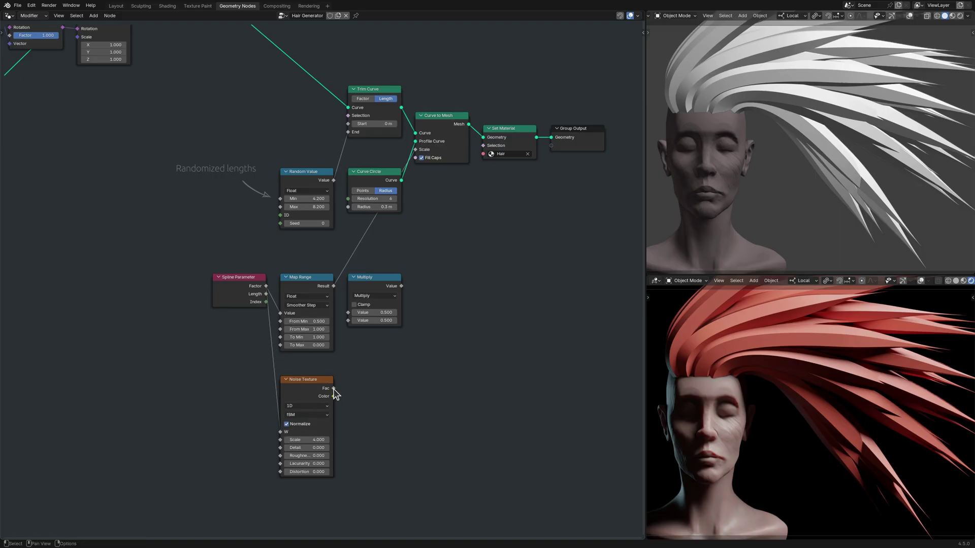
{"action": "left_click_drag", "start_coordinate": [334, 388], "coordinate": [348, 321]}
{"action": "left_click_drag", "start_coordinate": [334, 289], "coordinate": [348, 313]}
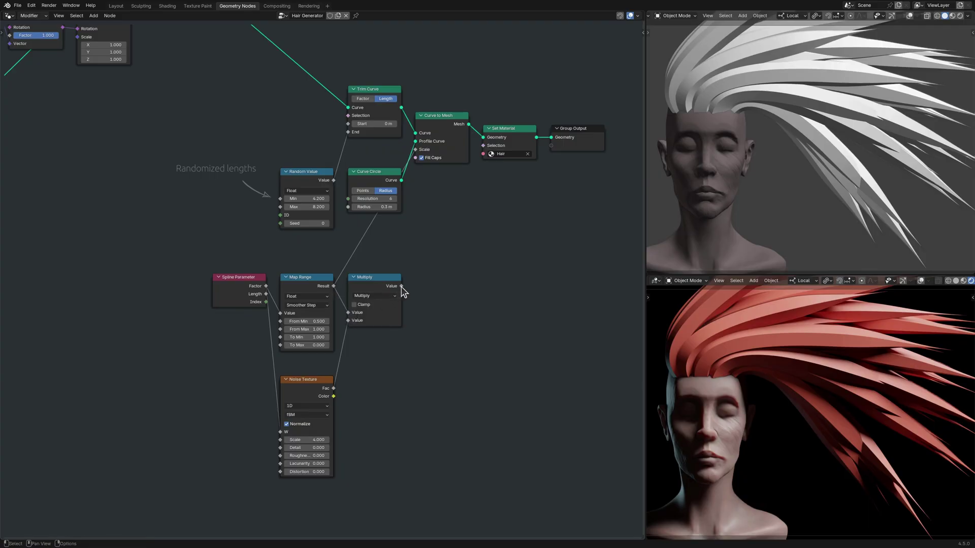
{"action": "left_click_drag", "start_coordinate": [402, 286], "coordinate": [415, 150]}
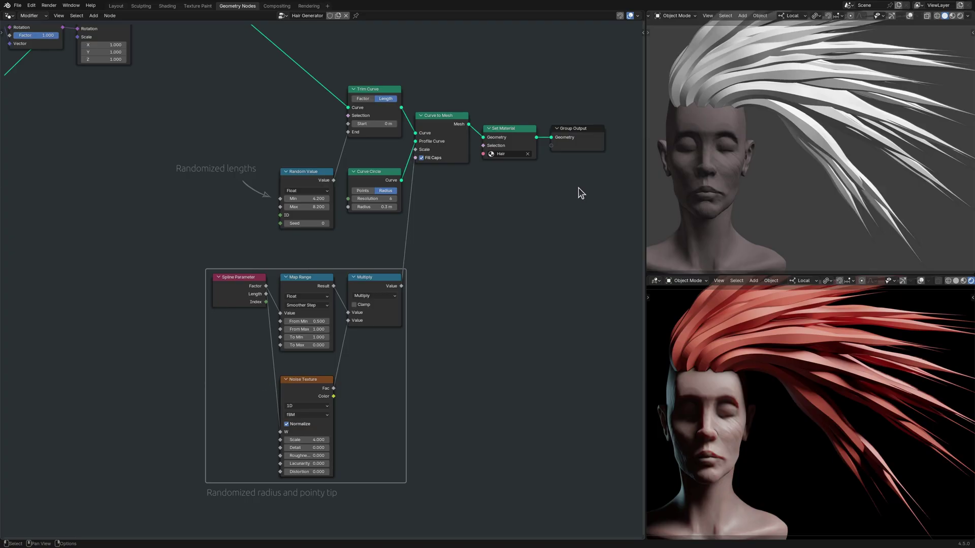
- Frame the entire Hair Generator node tree in the editor view
{"action": "key", "text": "Home"}
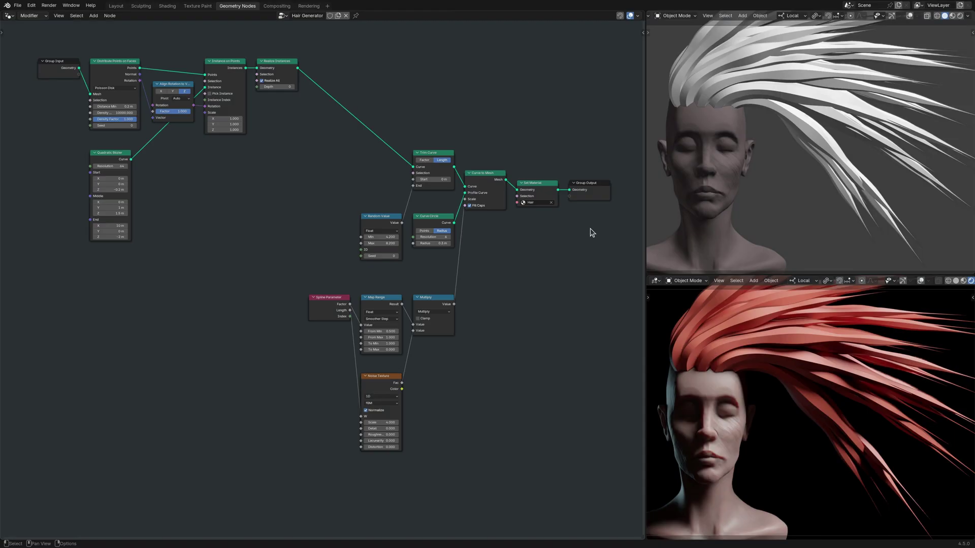
- Add two Vector Math nodes beside Position, one set to Subtract and one to Scale
{"action": "scroll", "coordinate": [244, 246], "scroll_direction": "up", "scroll_amount": 2}
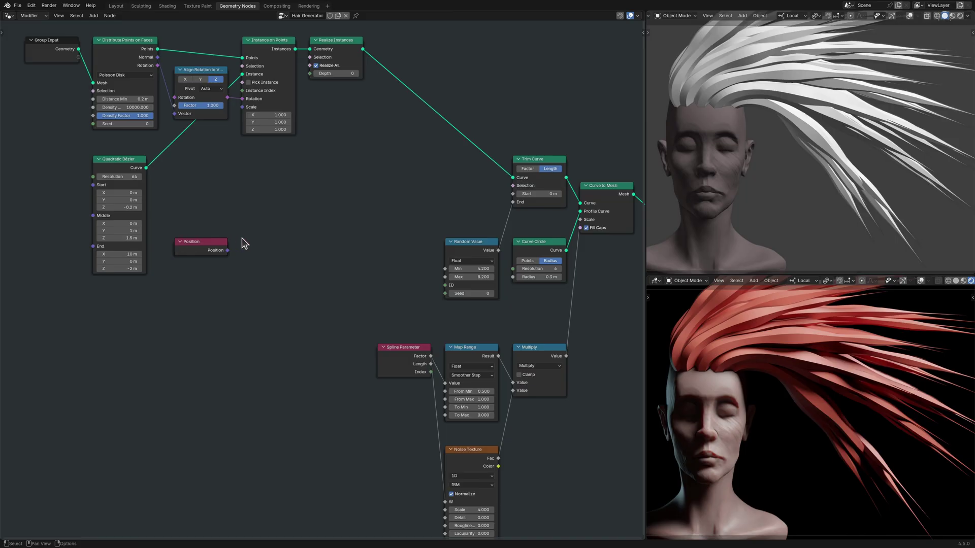
{"action": "key", "text": "ctrl+v"}
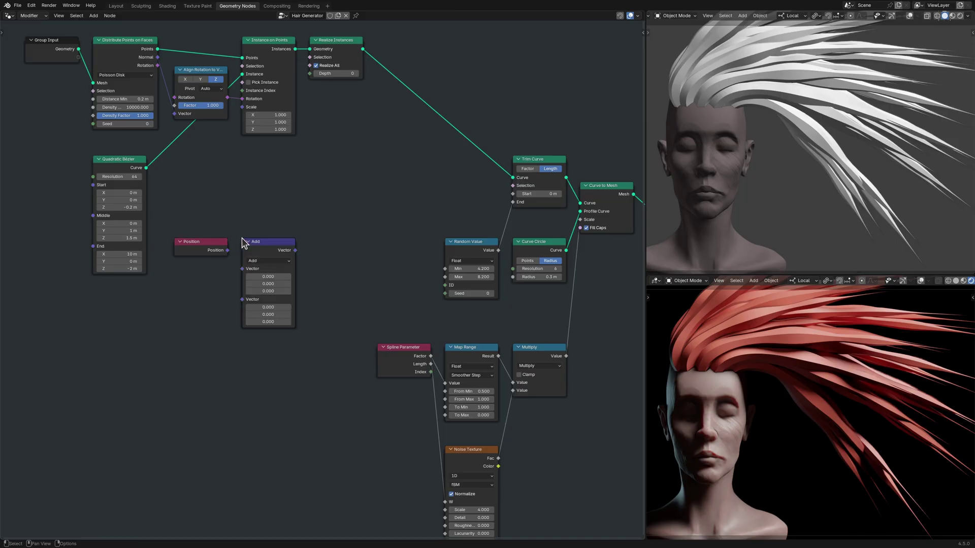
{"action": "left_click", "coordinate": [279, 261]}
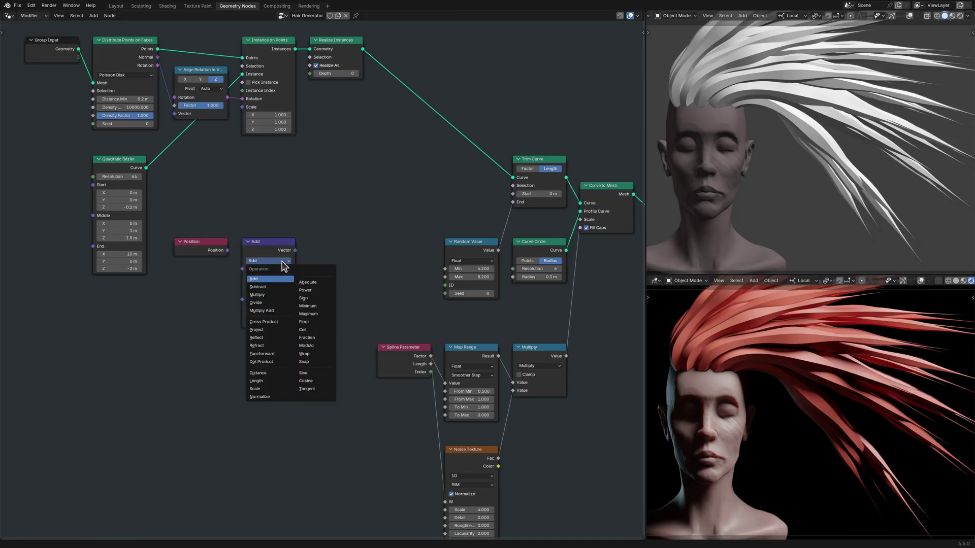
{"action": "left_click", "coordinate": [282, 288]}
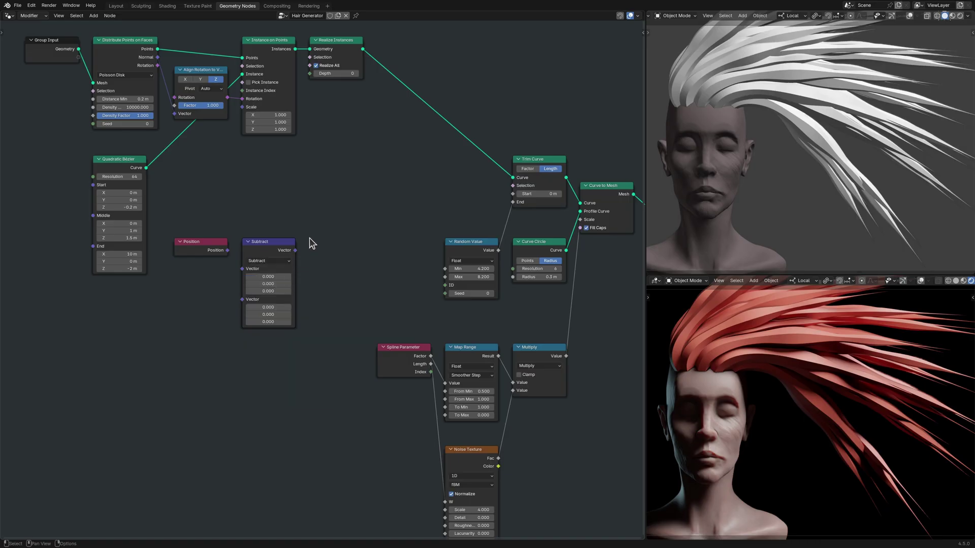
{"action": "key", "text": "ctrl+v"}
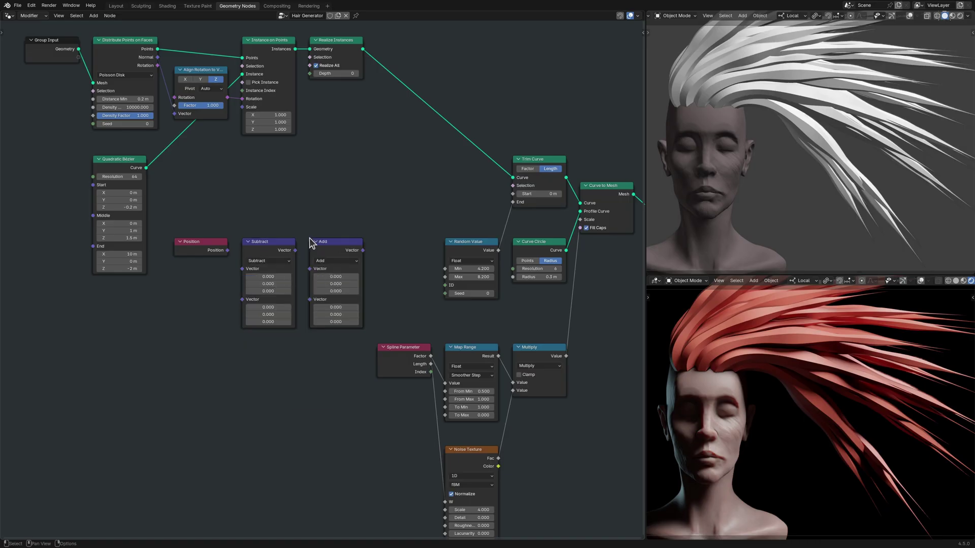
{"action": "left_click", "coordinate": [350, 261]}
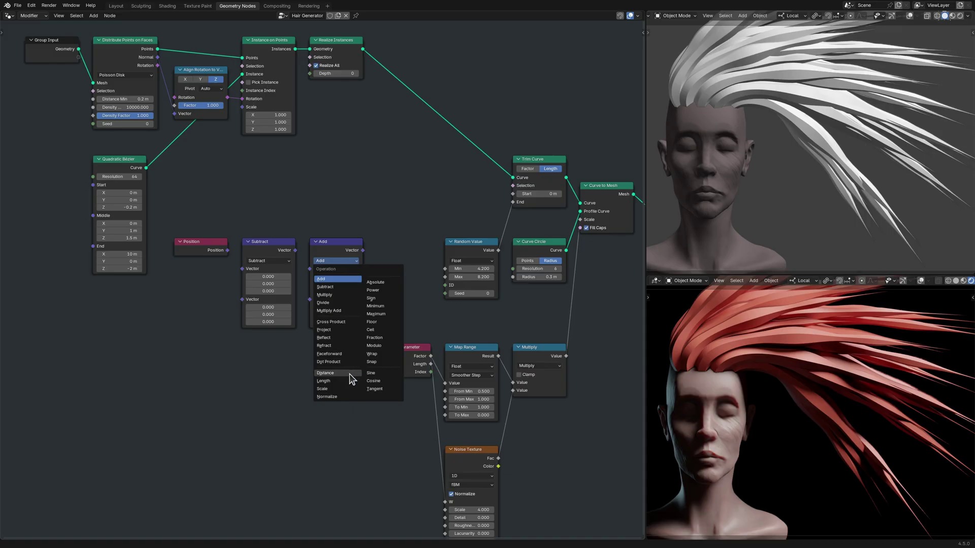
{"action": "left_click", "coordinate": [349, 389]}
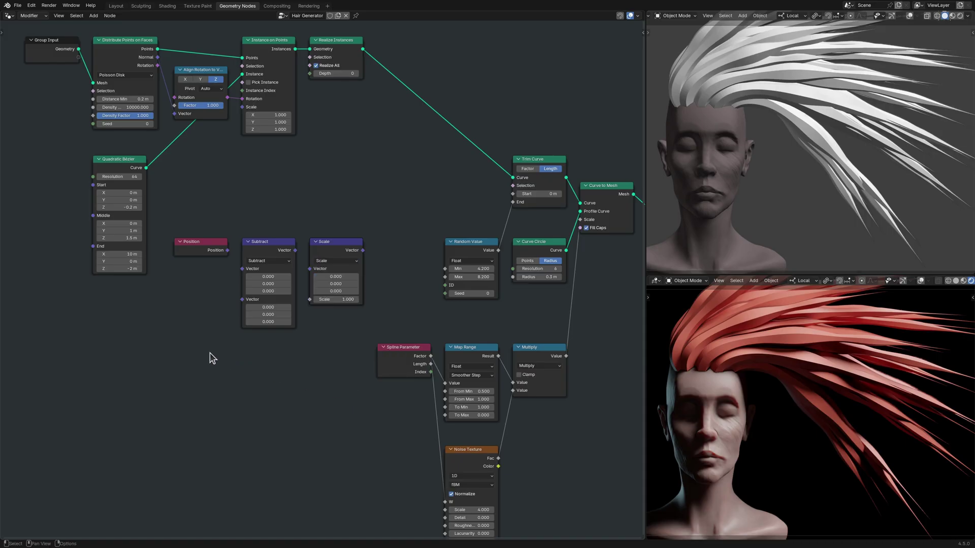
- Paste a Spline Parameter and Map Range pair, set Smooth Step interpolation, and clear To Max
{"action": "key", "text": "ctrl+v"}
{"action": "key", "text": "ctrl+v"}
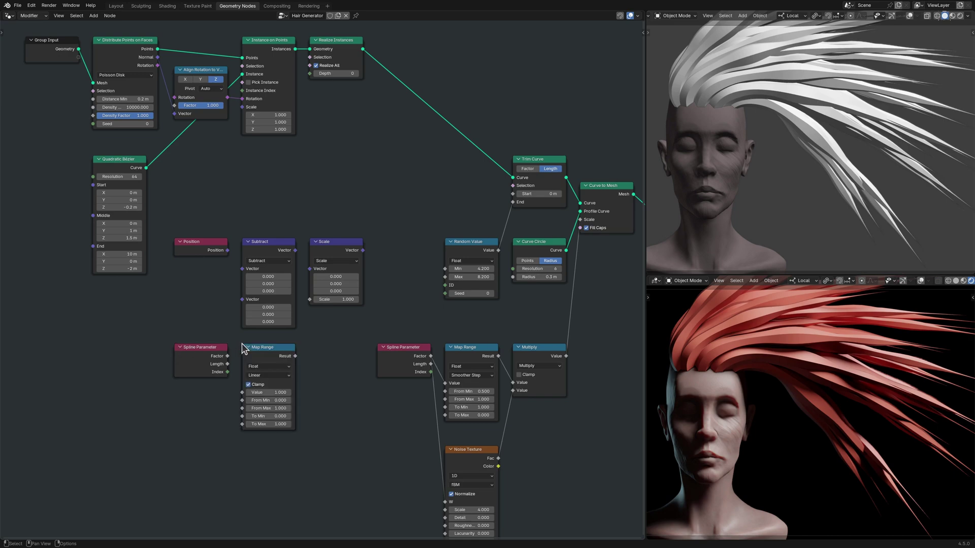
{"action": "left_click", "coordinate": [281, 376]}
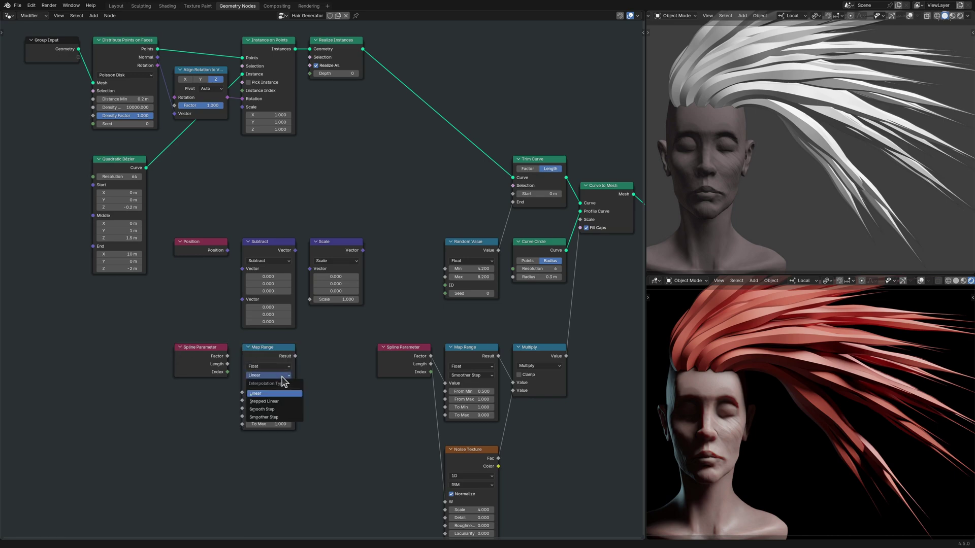
{"action": "left_click", "coordinate": [282, 409]}
{"action": "left_click", "coordinate": [274, 415]}
{"action": "key", "text": "BackSpace"}
- Set Map Range To Max to 0.9 and insert a Set Position after Realize Instances
{"action": "type", "text": "0.9"}
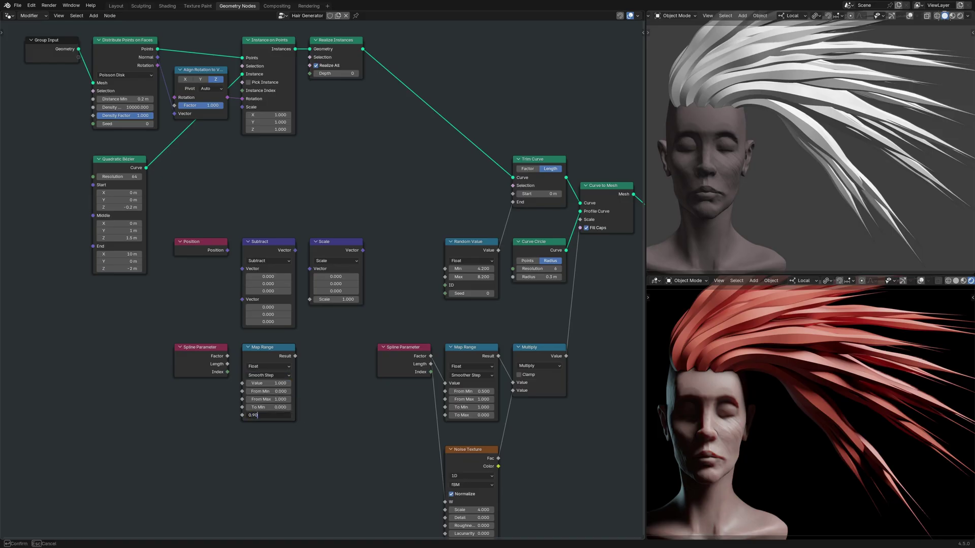
{"action": "key", "text": "Return"}
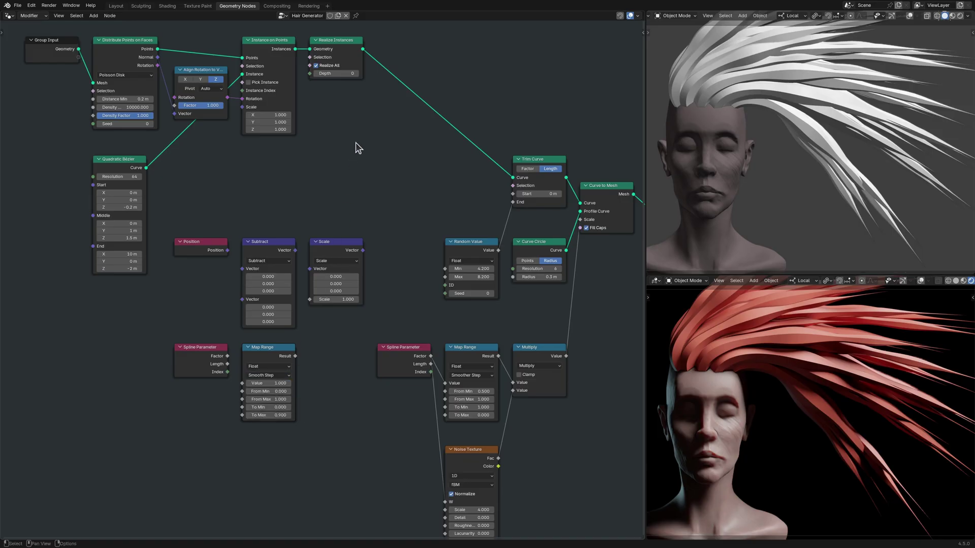
{"action": "left_click", "coordinate": [380, 67]}
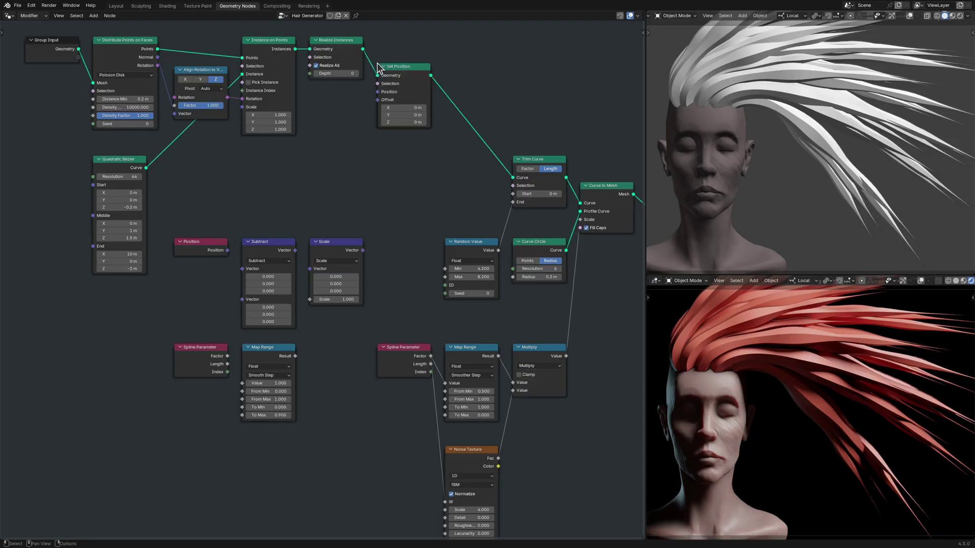
- Move the Position, Subtract, Scale, Spline Parameter and Map Range nodes up into two rows
{"action": "left_click_drag", "start_coordinate": [223, 243], "coordinate": [224, 159]}
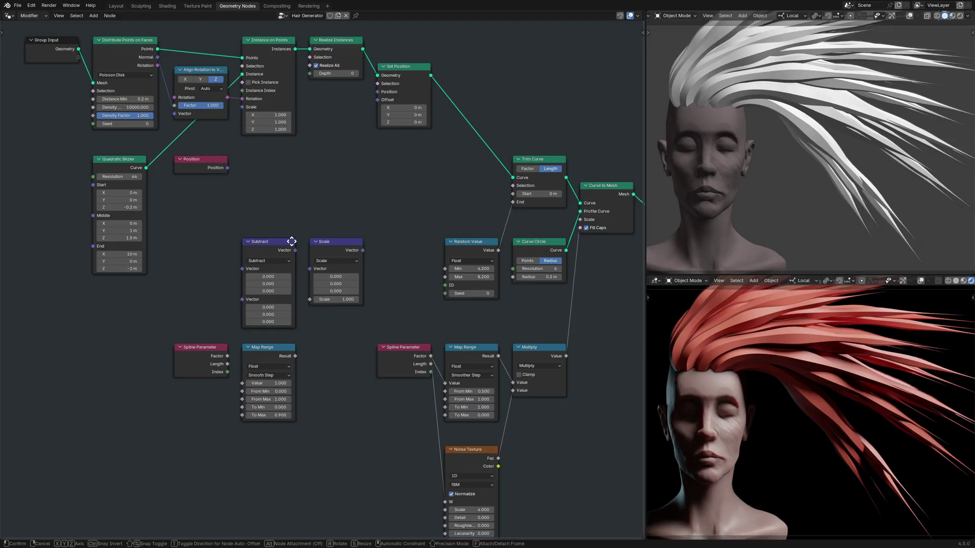
{"action": "left_click_drag", "start_coordinate": [291, 241], "coordinate": [292, 159]}
{"action": "left_click_drag", "start_coordinate": [358, 241], "coordinate": [359, 159]}
{"action": "left_click_drag", "start_coordinate": [223, 348], "coordinate": [224, 242]}
{"action": "left_click_drag", "start_coordinate": [291, 347], "coordinate": [292, 242]}
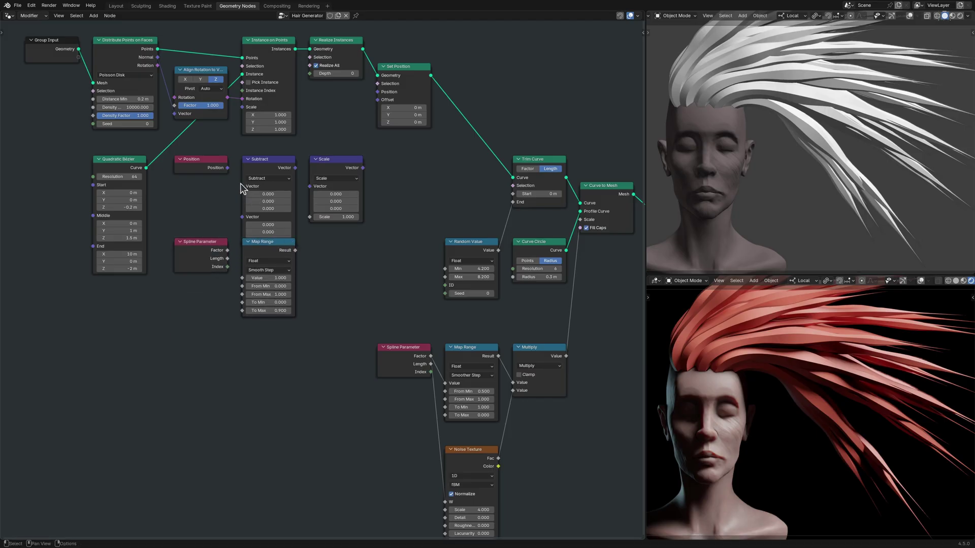
- Wire Position→Subtract→Scale→Offset with Spline Parameter→Map Range driving Scale; set target Z to -4
{"action": "left_click_drag", "start_coordinate": [227, 168], "coordinate": [242, 217]}
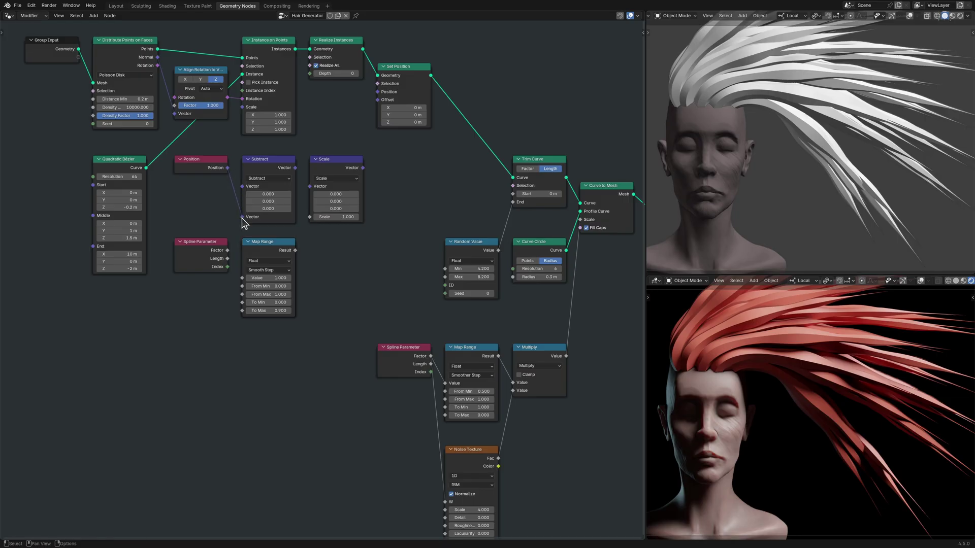
{"action": "left_click_drag", "start_coordinate": [295, 168], "coordinate": [309, 186]}
{"action": "left_click_drag", "start_coordinate": [227, 251], "coordinate": [242, 278]}
{"action": "left_click_drag", "start_coordinate": [295, 250], "coordinate": [310, 195]}
{"action": "left_click_drag", "start_coordinate": [363, 168], "coordinate": [378, 100]}
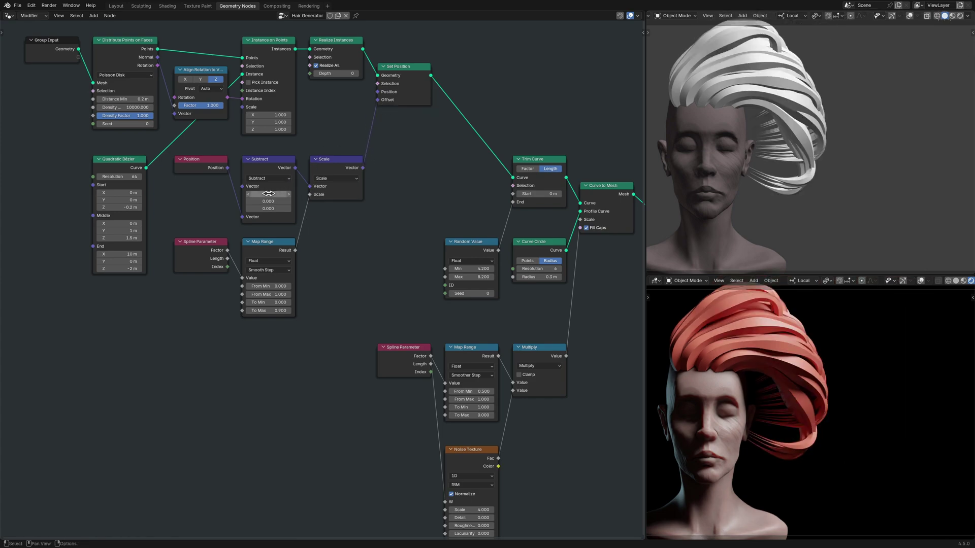
{"action": "left_click_drag", "start_coordinate": [278, 194], "coordinate": [365, 194]}
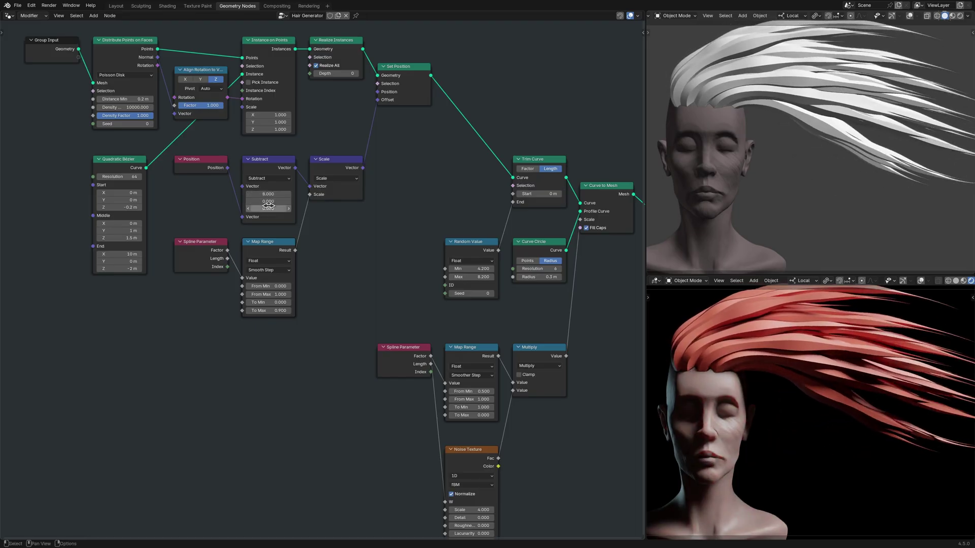
{"action": "left_click_drag", "start_coordinate": [268, 209], "coordinate": [218, 210]}
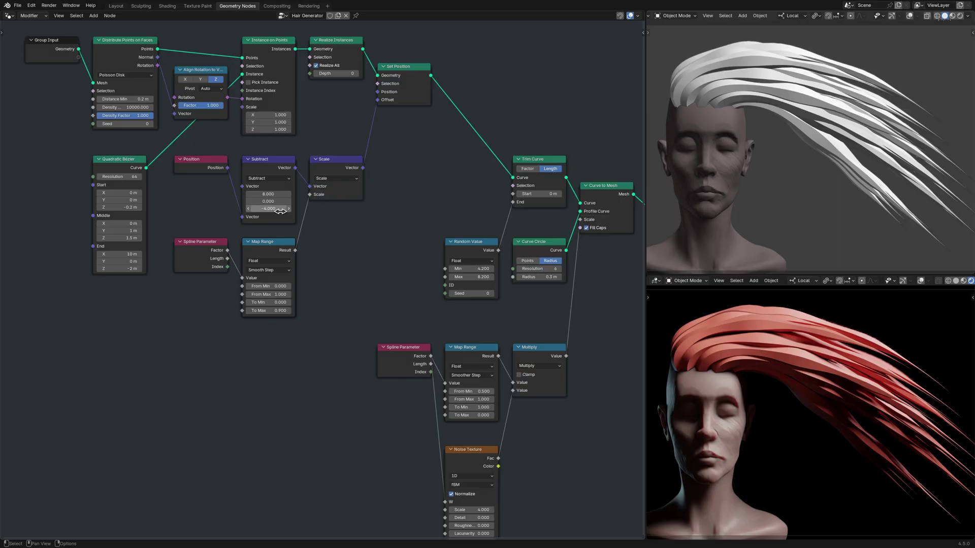
{"action": "key", "text": "Home"}
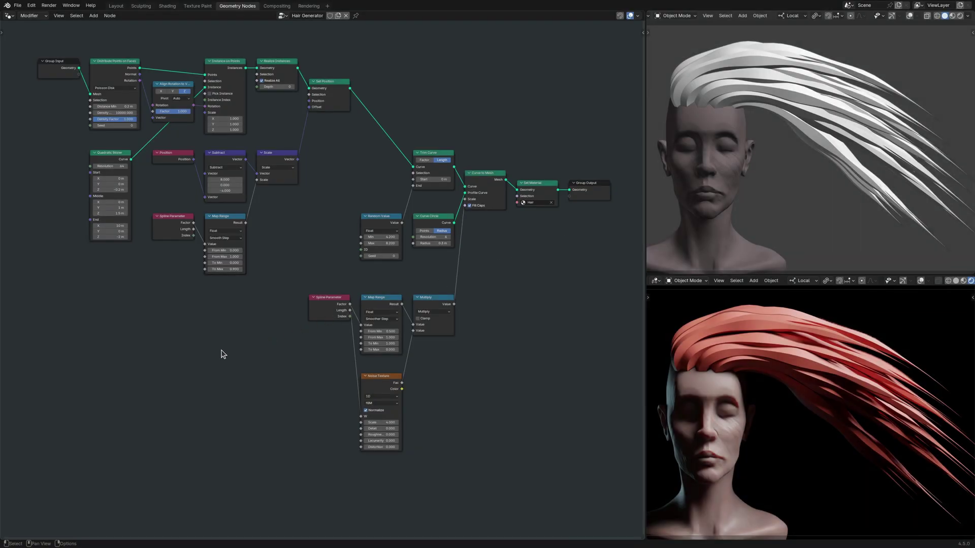
- Add a Spline Parameter node through the node search
{"action": "scroll", "coordinate": [222, 354], "scroll_direction": "up", "scroll_amount": 2}
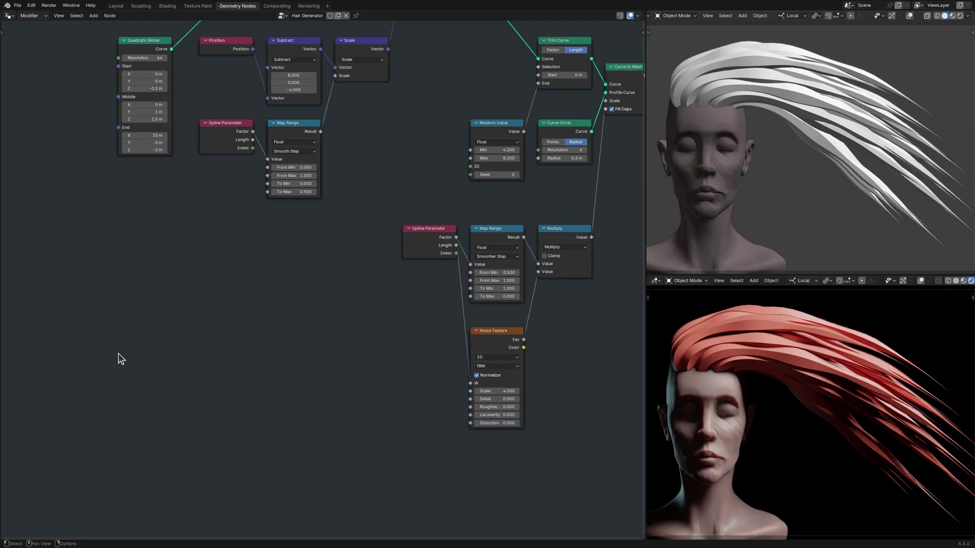
{"action": "key", "text": "shift+a"}
{"action": "type", "text": "Spline Parameter"}
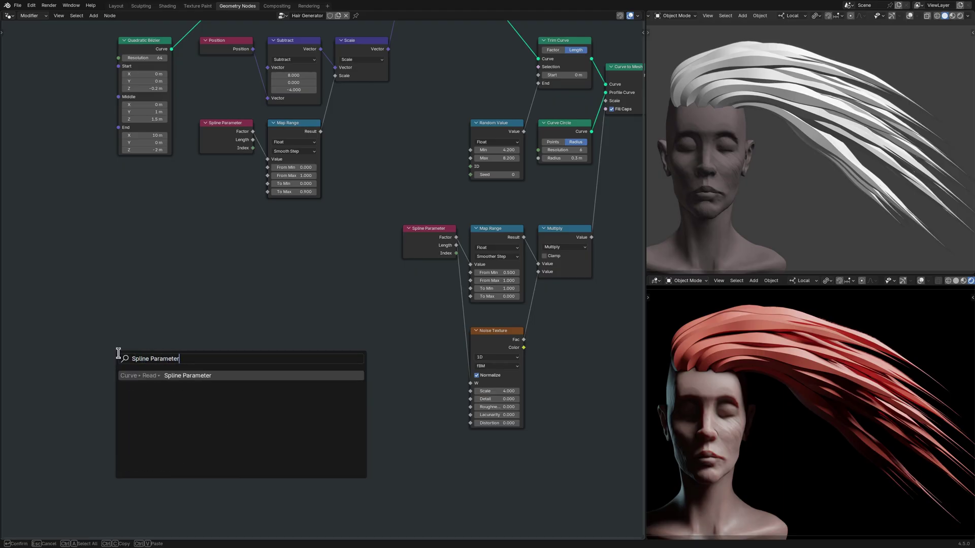
{"action": "key", "text": "Return"}
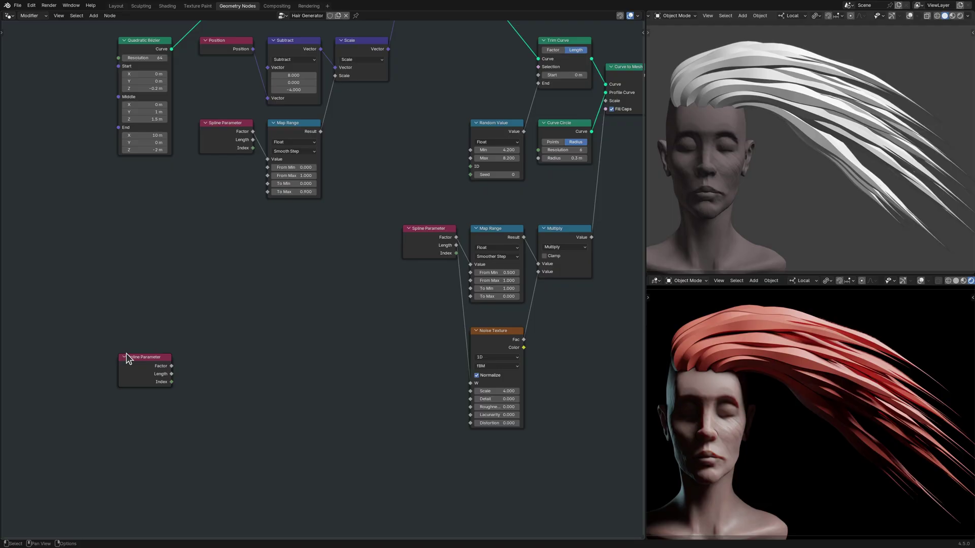
- Paste a Map Range node with From Max 0.2 and To Max 0.5
{"action": "key", "text": "ctrl+v"}
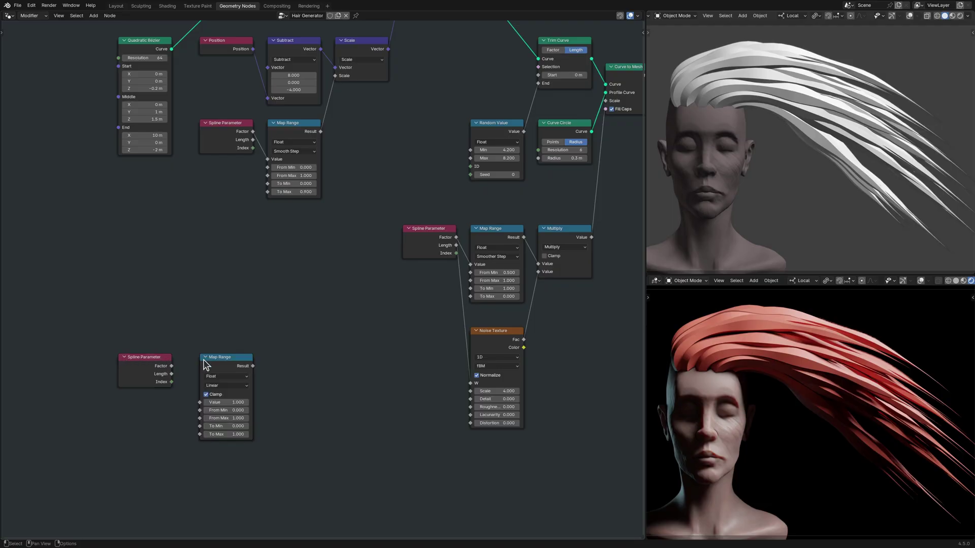
{"action": "left_click", "coordinate": [240, 417]}
{"action": "type", "text": "0.2"}
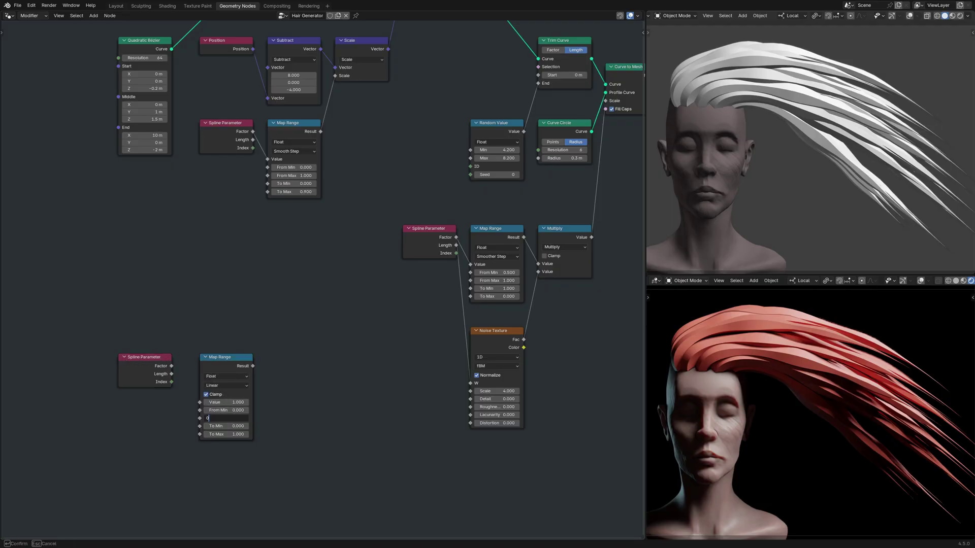
{"action": "key", "text": "Tab"}
{"action": "type", "text": "0.5"}
{"action": "key", "text": "Return"}
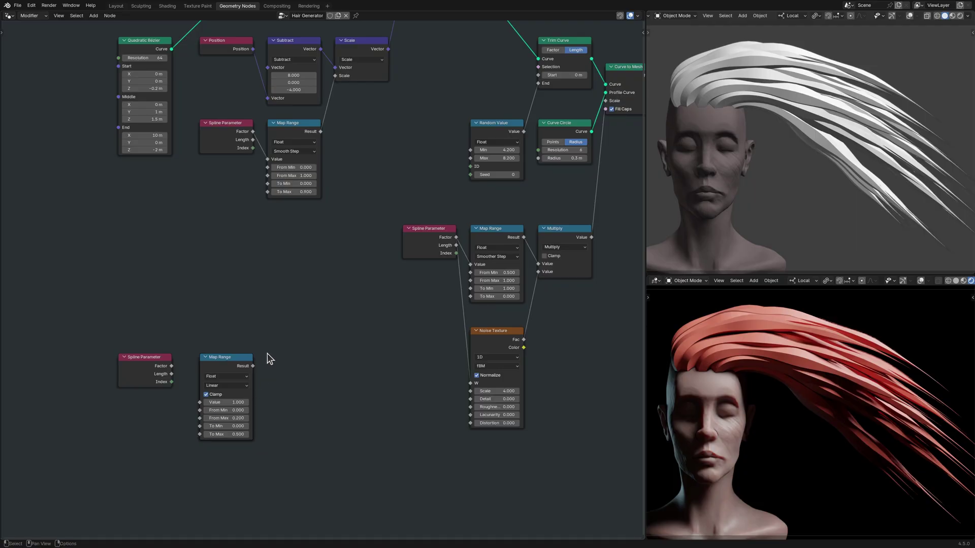
- Add a 1D Noise Texture with Scale 4 and roughness lowered to about 0.22
{"action": "key", "text": "ctrl+v"}
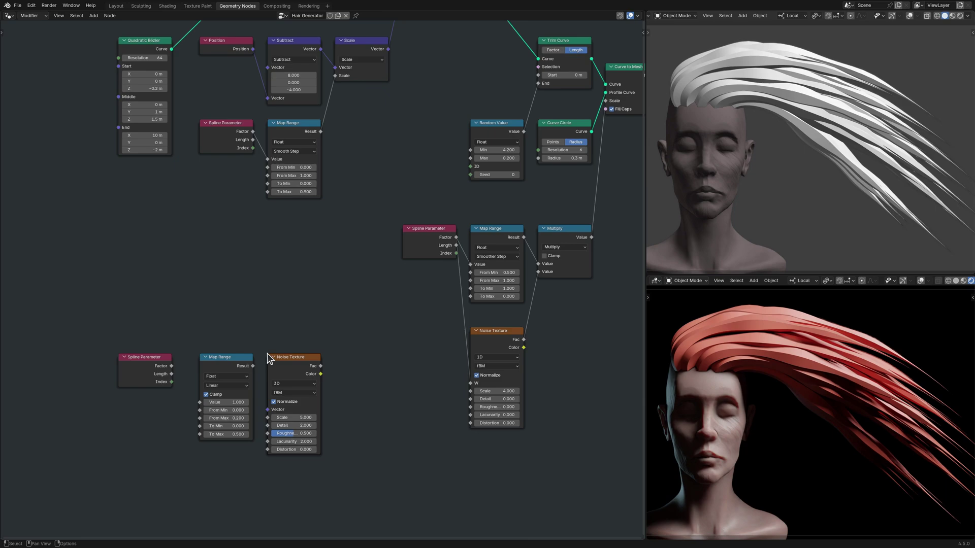
{"action": "left_click", "coordinate": [302, 384]}
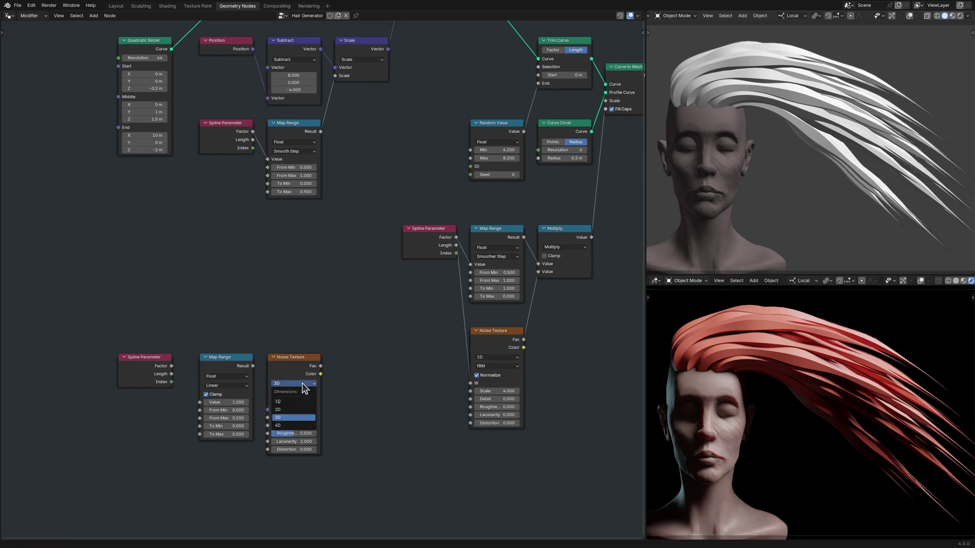
{"action": "left_click", "coordinate": [303, 401]}
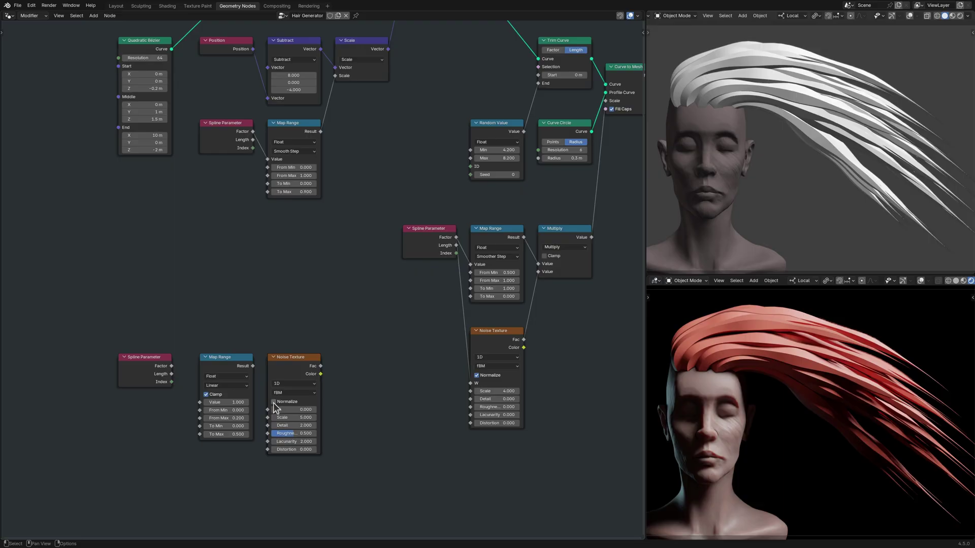
{"action": "double_click", "coordinate": [293, 418]}
{"action": "key", "text": "BackSpace"}
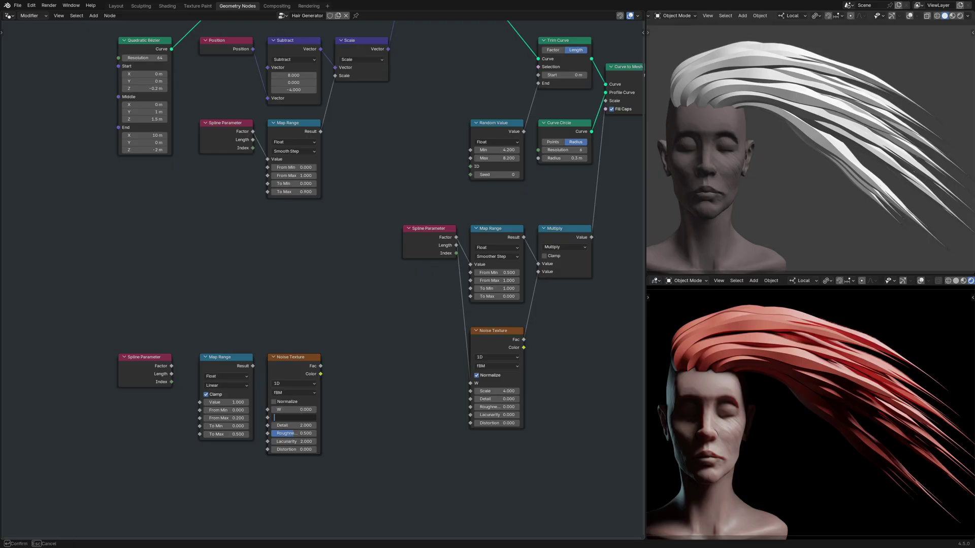
{"action": "type", "text": "4"}
{"action": "key", "text": "Return"}
{"action": "left_click_drag", "start_coordinate": [299, 433], "coordinate": [270, 434]}
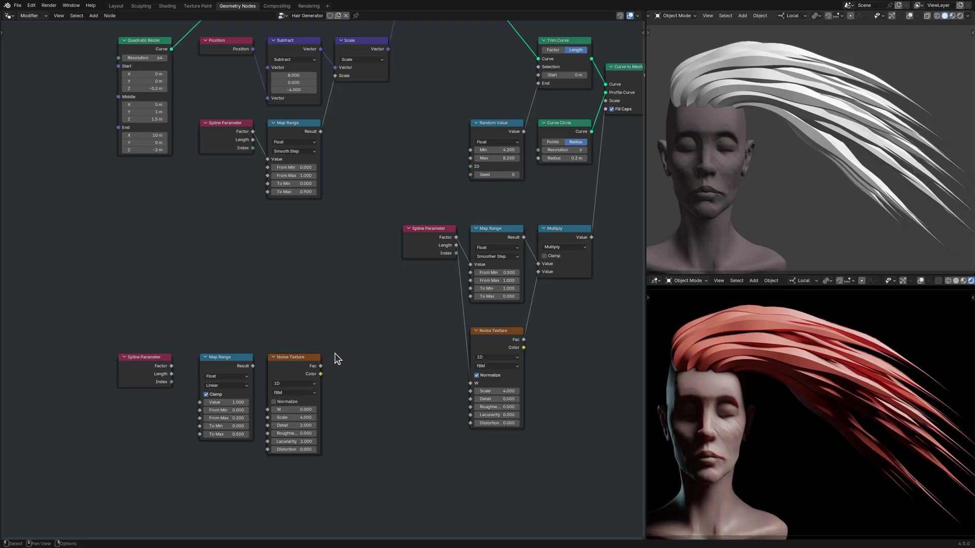
- Add a Vector Math node set to Scale beside the noise and frame the whole tree
{"action": "key", "text": "ctrl+v"}
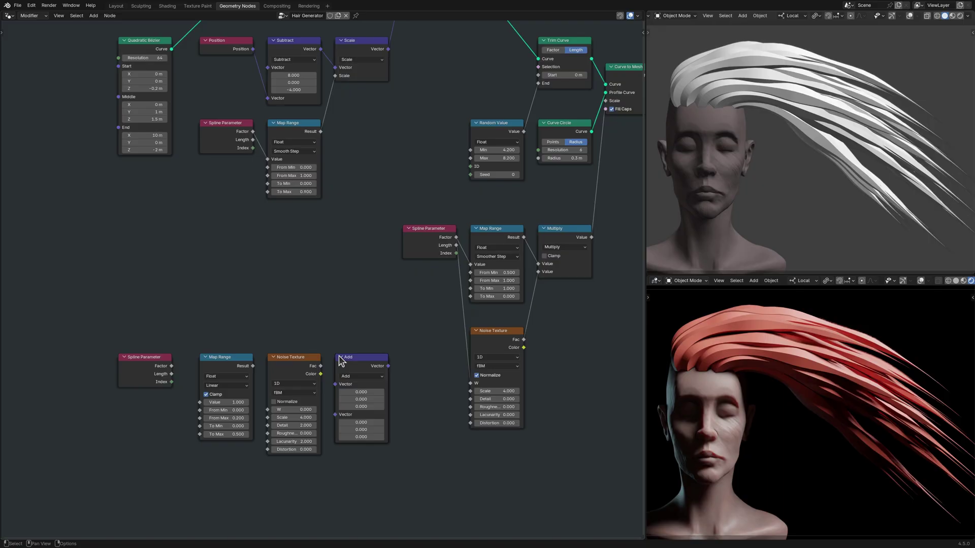
{"action": "left_click", "coordinate": [374, 376]}
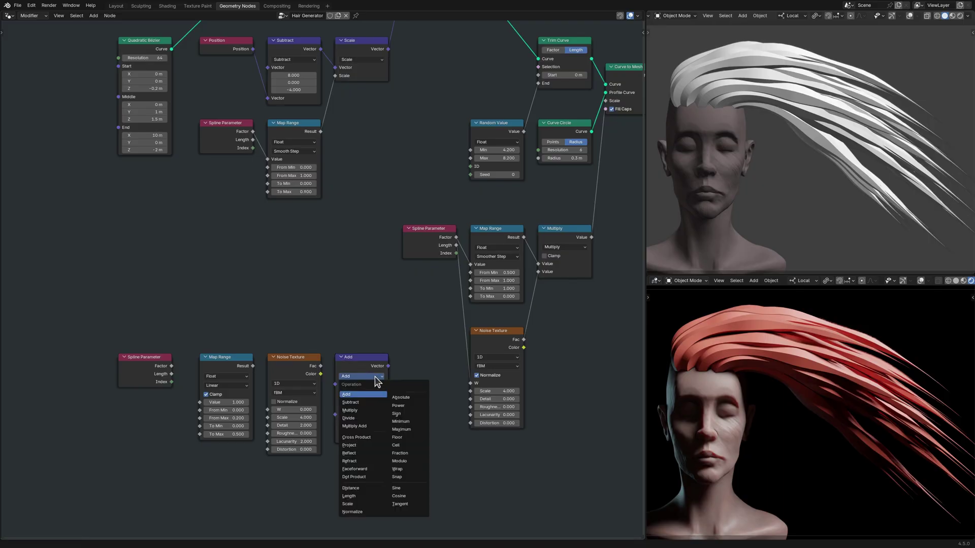
{"action": "left_click", "coordinate": [374, 505]}
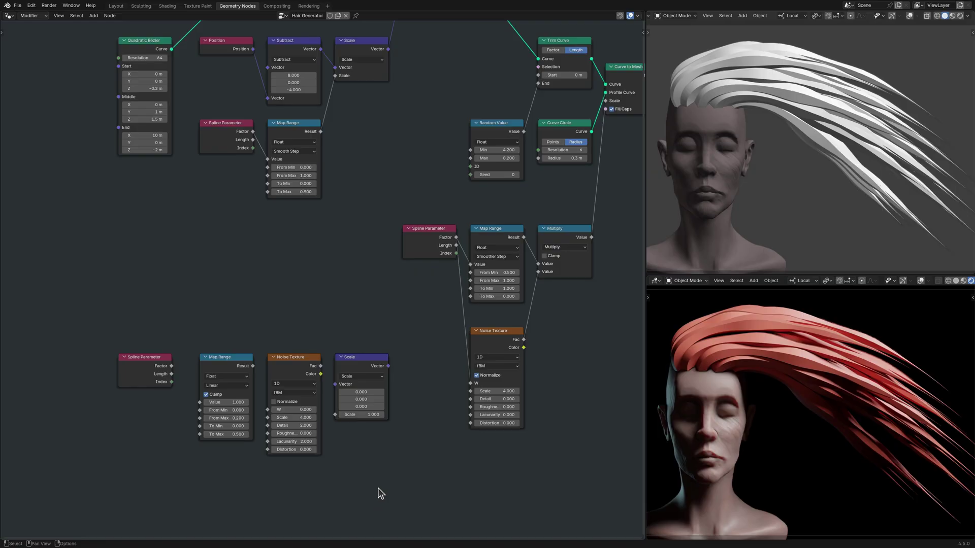
{"action": "key", "text": "Home"}
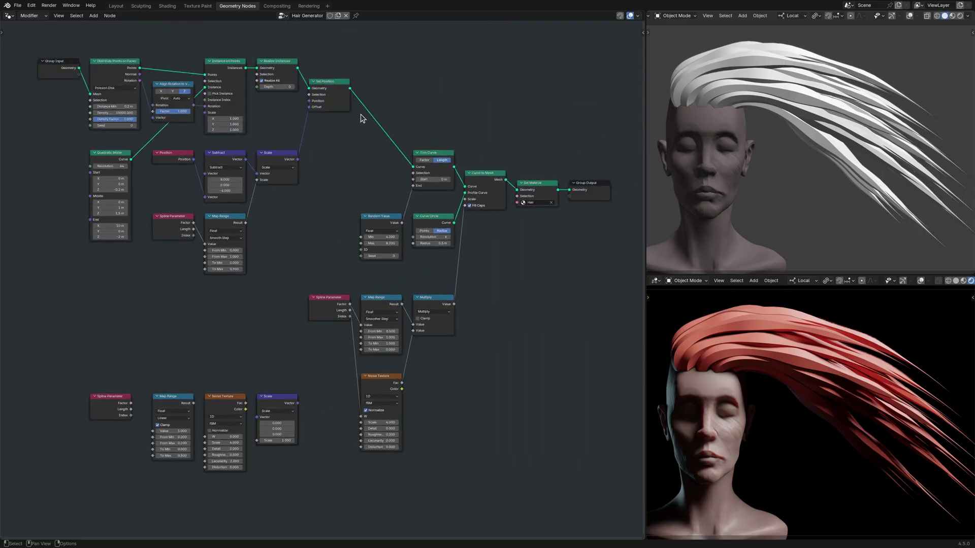
- Insert a second Set Position before Trim Curve and regroup the Scale, Noise, Map Range and Spline Parameter nodes
{"action": "key", "text": "ctrl+v"}
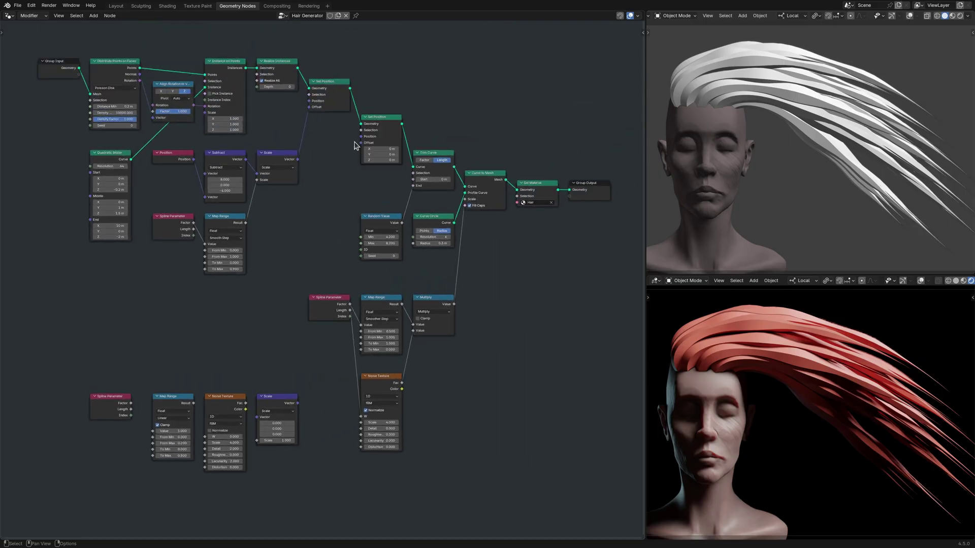
{"action": "left_click_drag", "start_coordinate": [294, 397], "coordinate": [295, 297]}
{"action": "left_click_drag", "start_coordinate": [238, 409], "coordinate": [237, 310]}
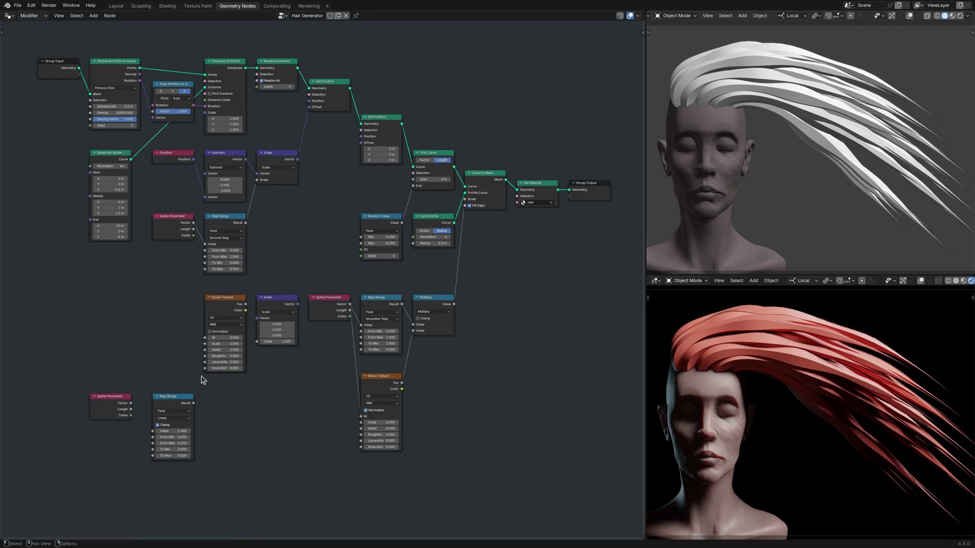
{"action": "left_click_drag", "start_coordinate": [188, 398], "coordinate": [187, 379]}
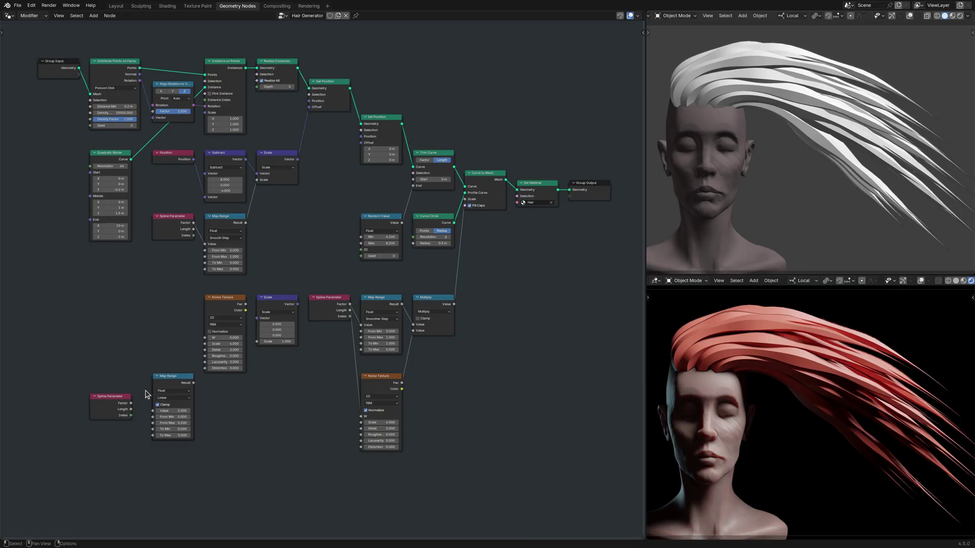
{"action": "left_click_drag", "start_coordinate": [127, 397], "coordinate": [205, 337]}
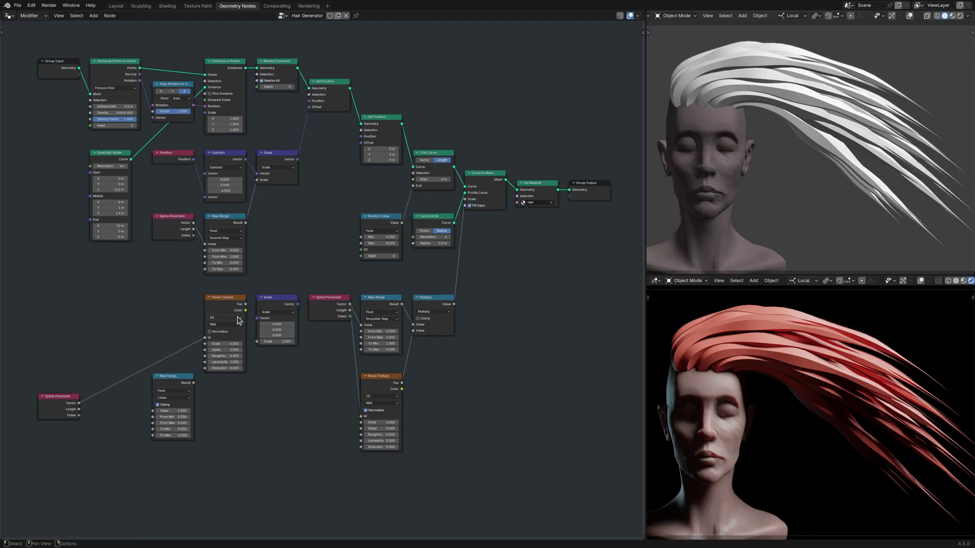
- Link noise Color to Scale vector, Spline Factor to Map Range Value, and Map Range to Scale amount
{"action": "left_click_drag", "start_coordinate": [246, 310], "coordinate": [257, 319]}
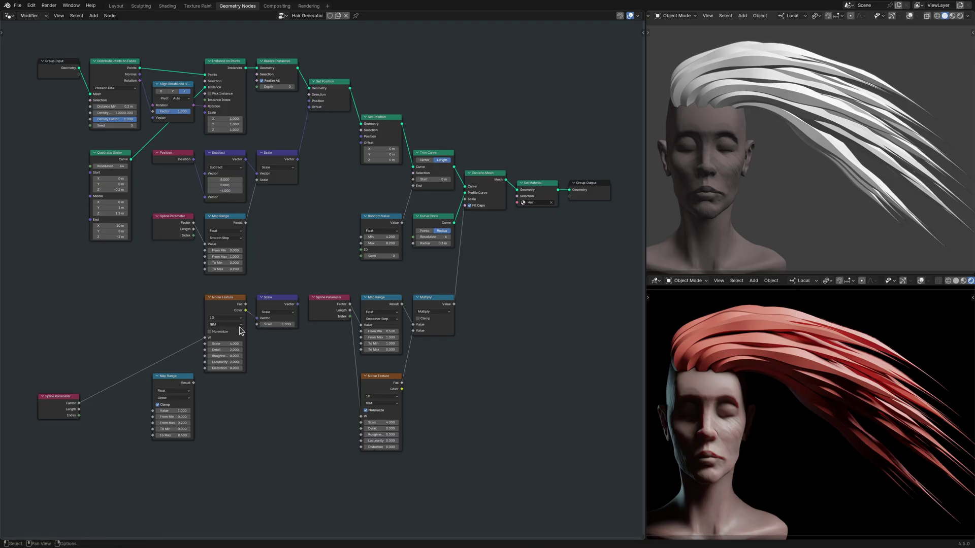
{"action": "left_click_drag", "start_coordinate": [79, 403], "coordinate": [153, 411]}
{"action": "mouse_move", "coordinate": [194, 382]}
{"action": "left_mouse_down"}
{"action": "mouse_move", "coordinate": [257, 325]}
{"action": "mouse_move", "coordinate": [303, 300]}
{"action": "mouse_move", "coordinate": [361, 143]}
{"action": "left_mouse_up"}
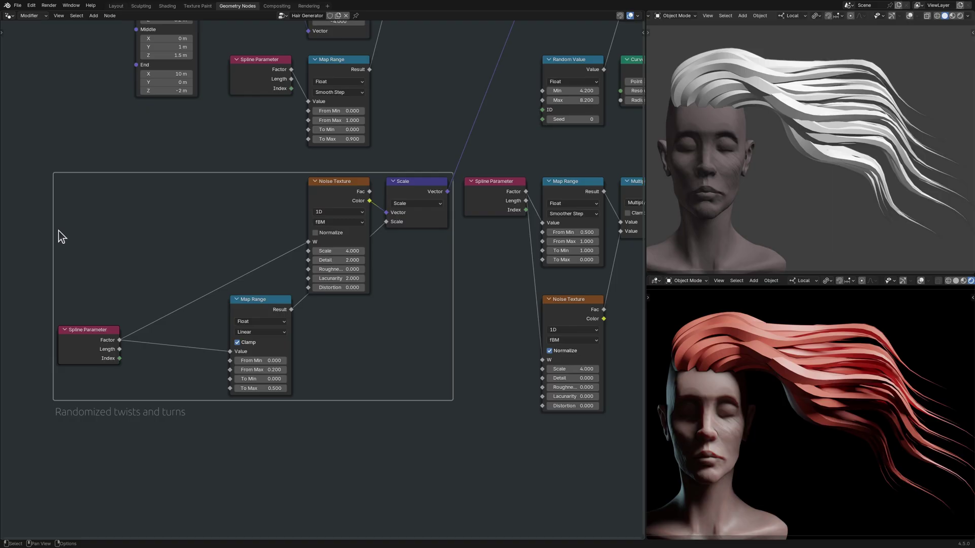
- Add a Curve Info node and a Math node set to Multiply Add
{"action": "key", "text": "ctrl+v"}
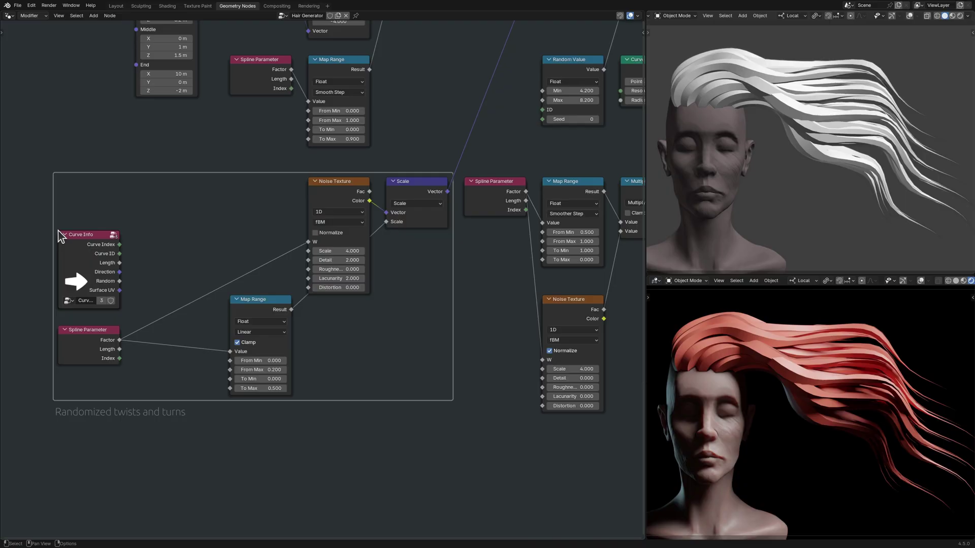
{"action": "key", "text": "ctrl+v"}
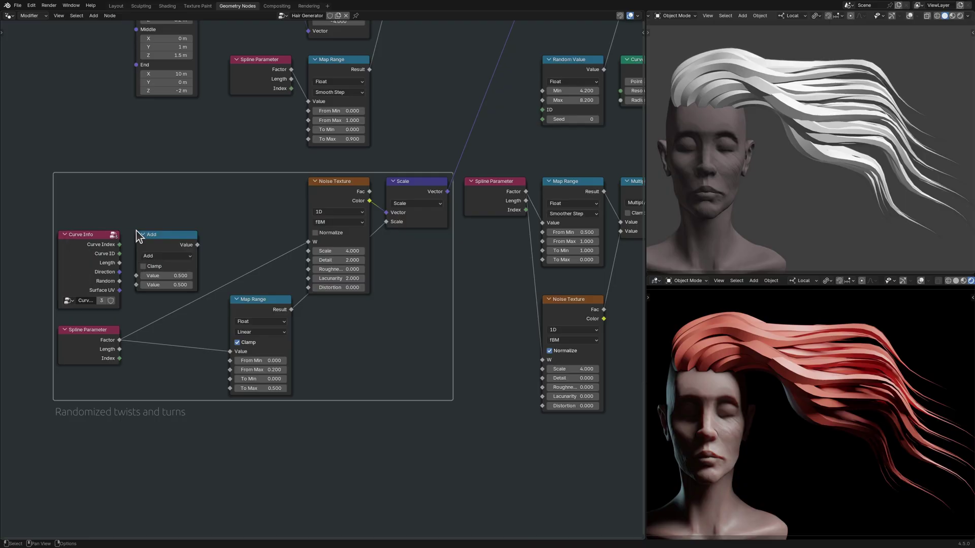
{"action": "left_click", "coordinate": [177, 256]}
{"action": "left_click", "coordinate": [177, 314]}
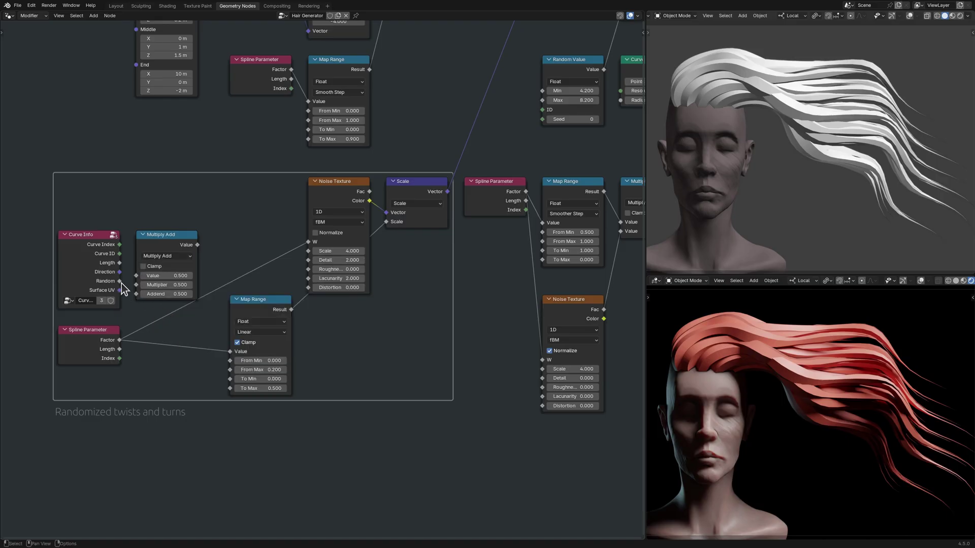
- Link Curve Info Random to Value, Spline Factor to Addend, and the result to Noise W; tweak Multiplier
{"action": "left_click_drag", "start_coordinate": [120, 281], "coordinate": [135, 280]}
{"action": "left_click_drag", "start_coordinate": [119, 339], "coordinate": [142, 291]}
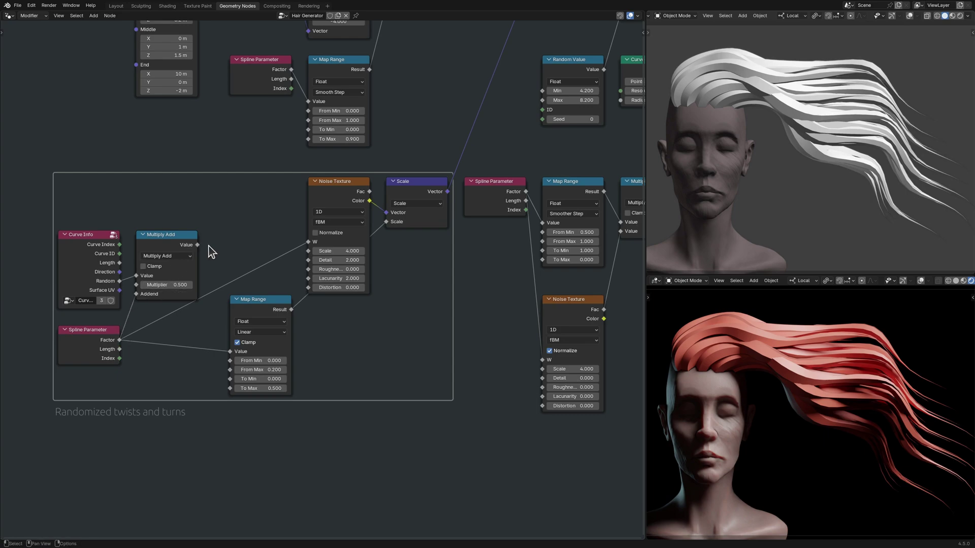
{"action": "left_click_drag", "start_coordinate": [198, 245], "coordinate": [308, 242]}
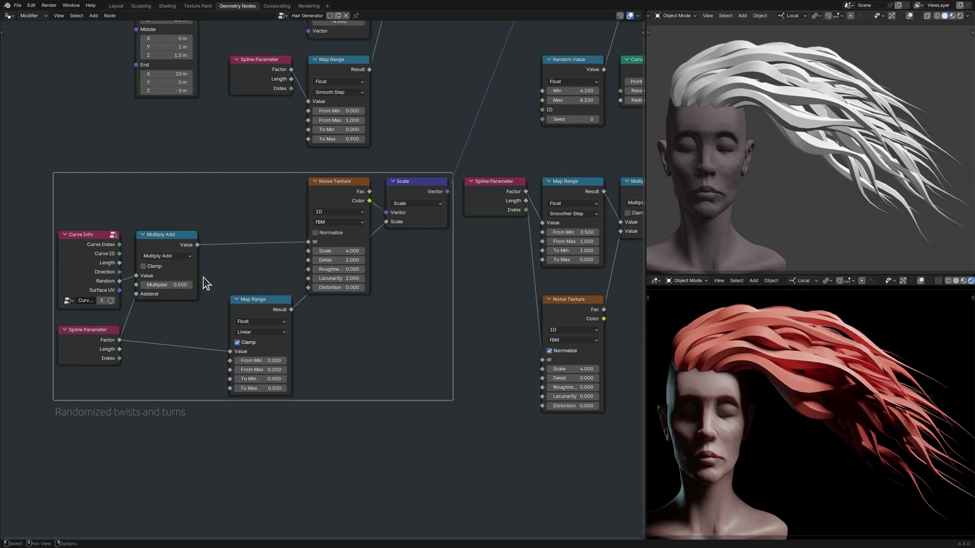
{"action": "left_click_drag", "start_coordinate": [175, 285], "coordinate": [176, 286]}
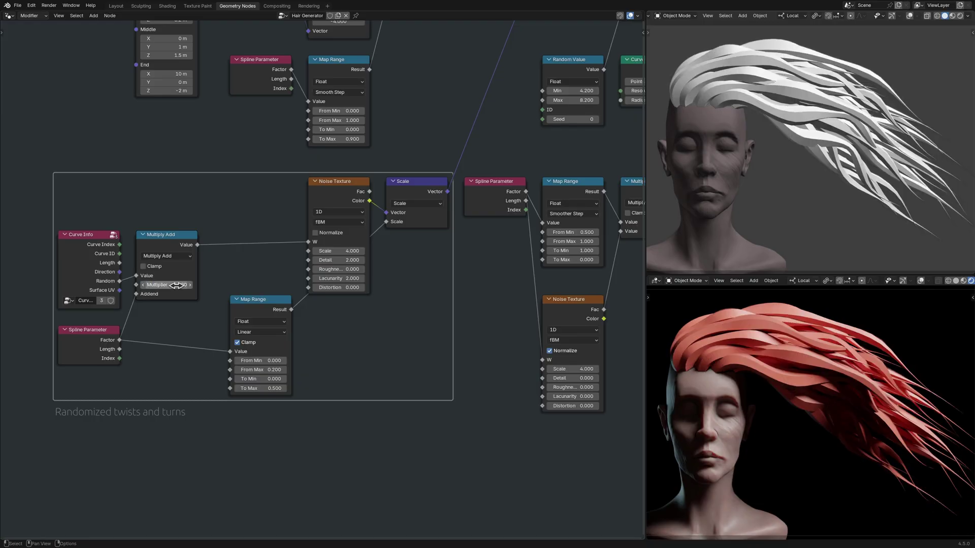
{"action": "key", "text": "Home"}
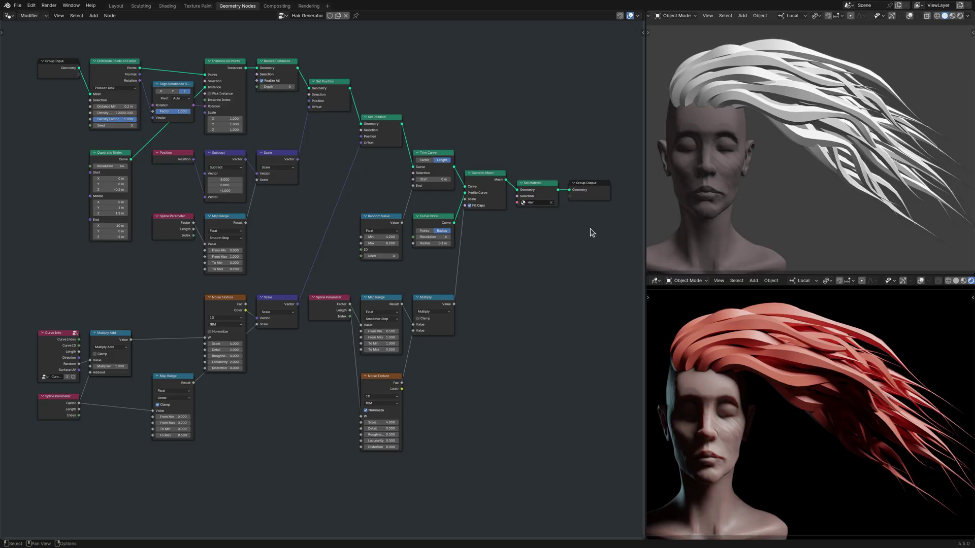
- Add a Scene Time node and a Multiply Add math node with Multiplier -0.02
{"action": "scroll", "coordinate": [318, 250], "scroll_direction": "up", "scroll_amount": 2}
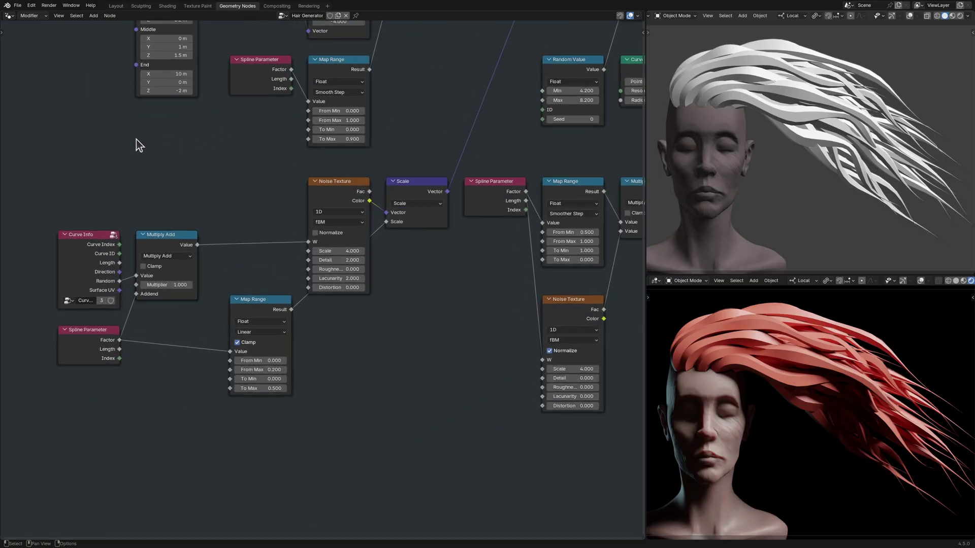
{"action": "key", "text": "ctrl+v"}
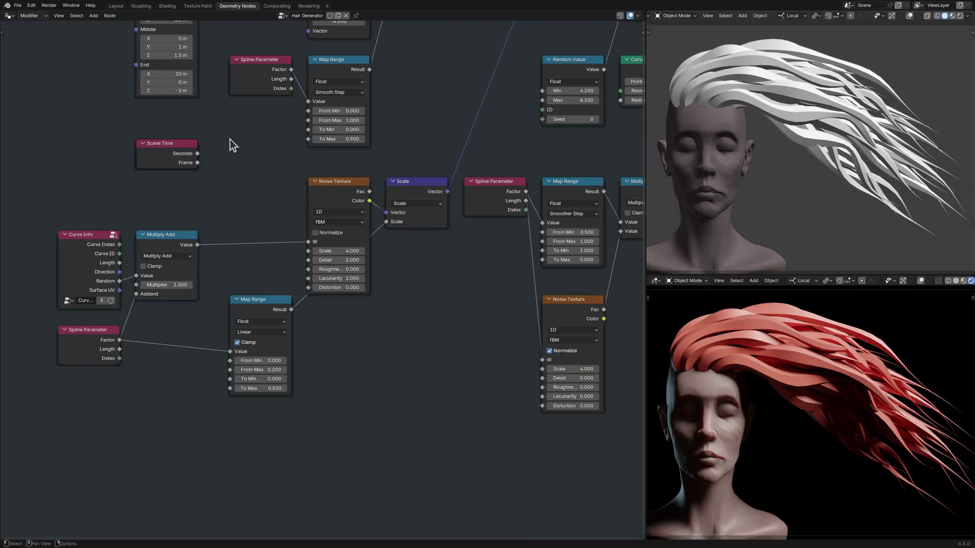
{"action": "key", "text": "ctrl+v"}
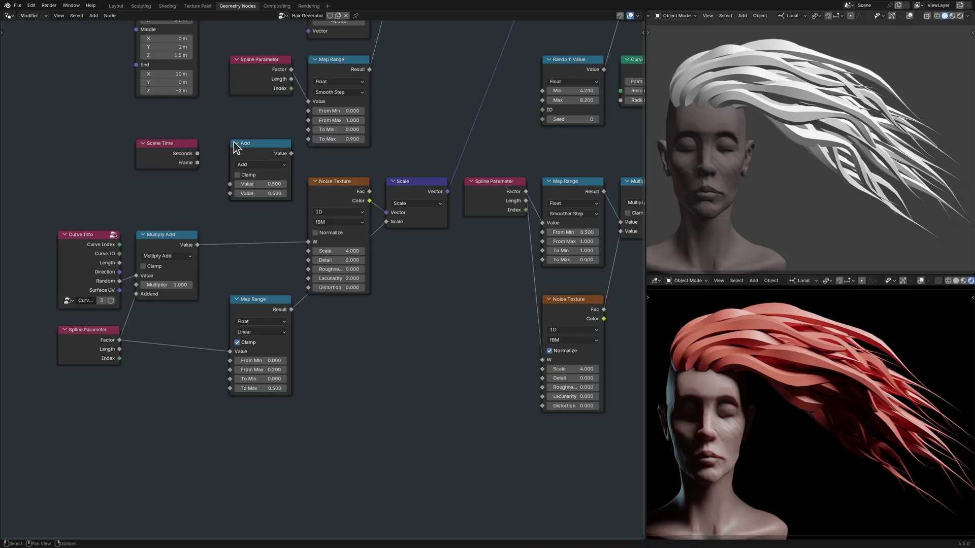
{"action": "left_click", "coordinate": [270, 166]}
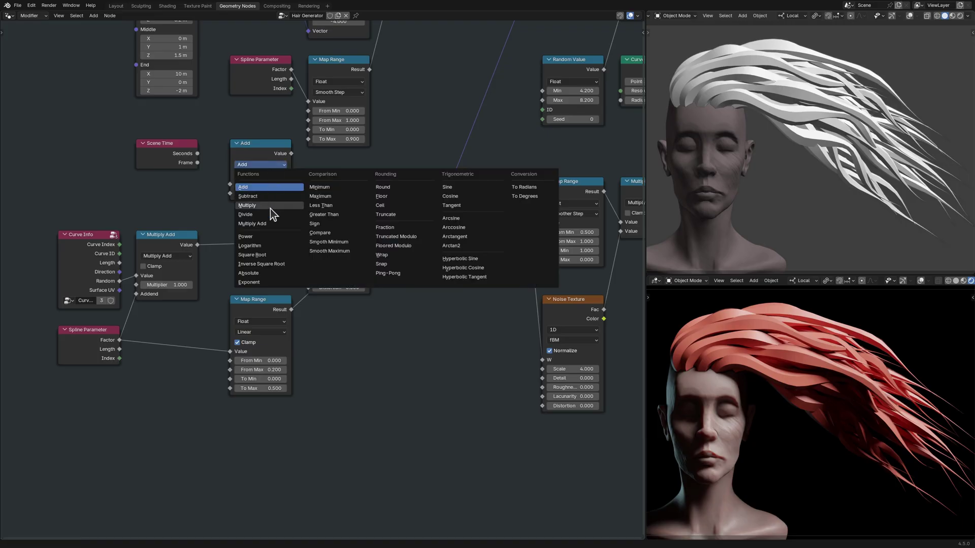
{"action": "left_click", "coordinate": [271, 223]}
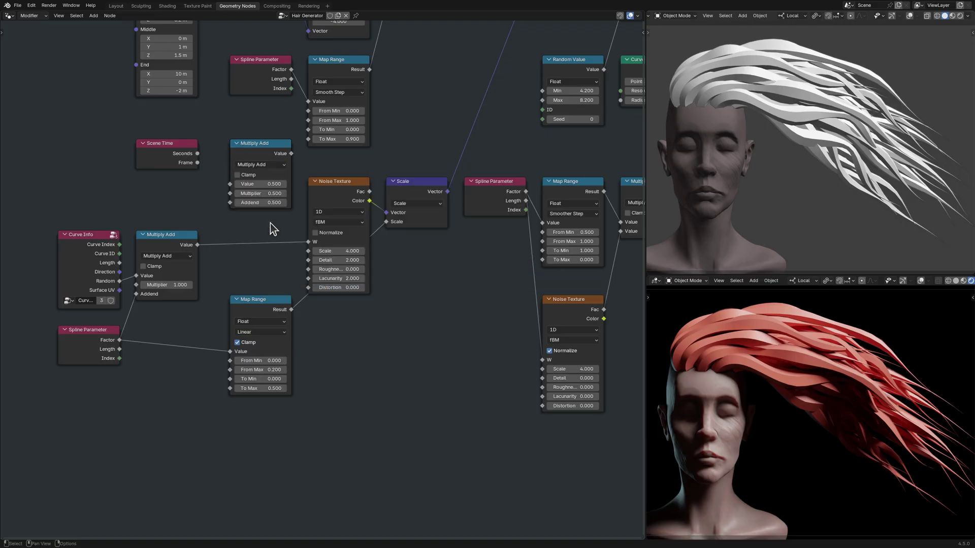
{"action": "left_click", "coordinate": [261, 194]}
{"action": "key", "text": "BackSpace"}
{"action": "type", "text": "-0.02"}
{"action": "key", "text": "Return"}
- Link Scene Time Seconds to Value, the per-strand offset to Addend, and the output to Noise W
{"action": "left_click_drag", "start_coordinate": [193, 144], "coordinate": [194, 181]}
{"action": "left_click_drag", "start_coordinate": [286, 144], "coordinate": [287, 182]}
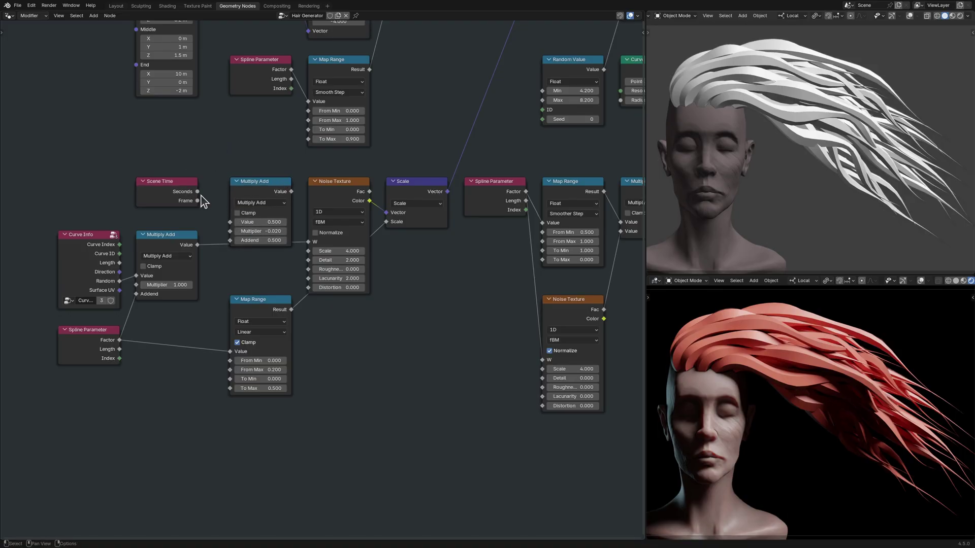
{"action": "left_click_drag", "start_coordinate": [197, 192], "coordinate": [230, 222]}
{"action": "left_click_drag", "start_coordinate": [197, 245], "coordinate": [231, 240]}
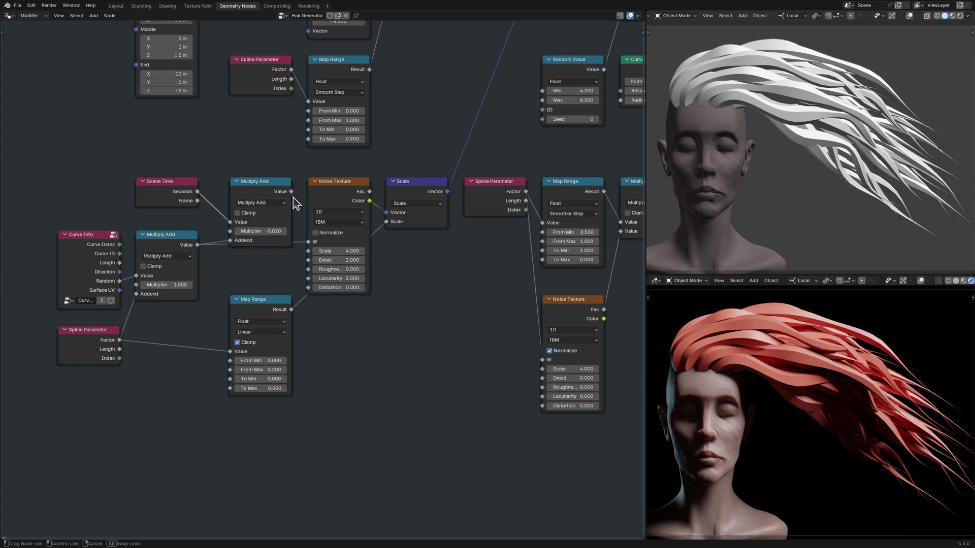
{"action": "left_click_drag", "start_coordinate": [291, 192], "coordinate": [308, 242]}
{"action": "key", "text": "Home"}
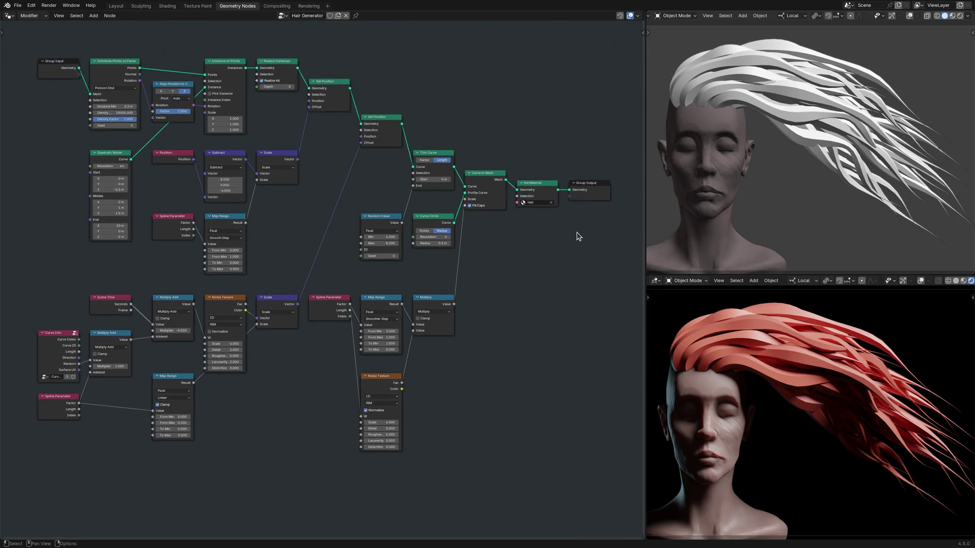
- Play the timeline to watch the strands ripple in the wind
{"action": "key", "text": "space"}
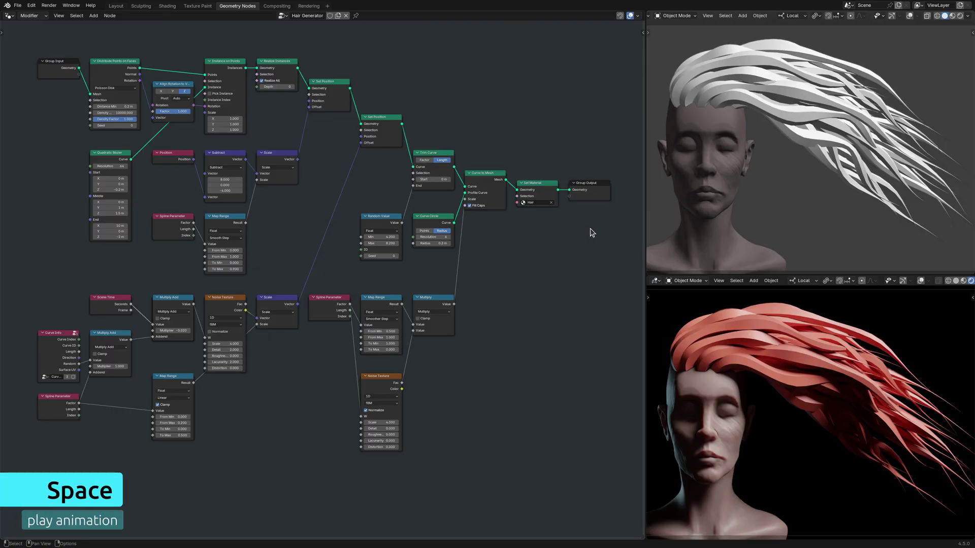